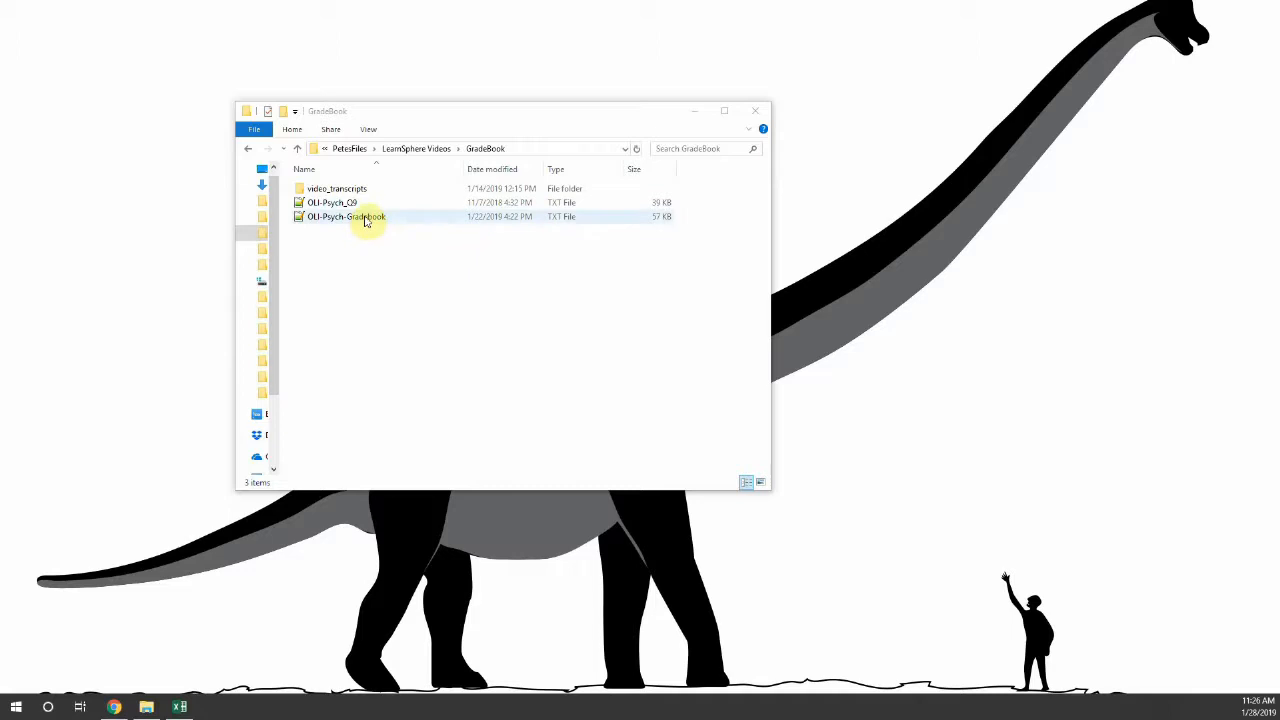
Open the OLI-Psych-Gradebook text file from the GradeBook folder in Excel
right_click(366, 218)
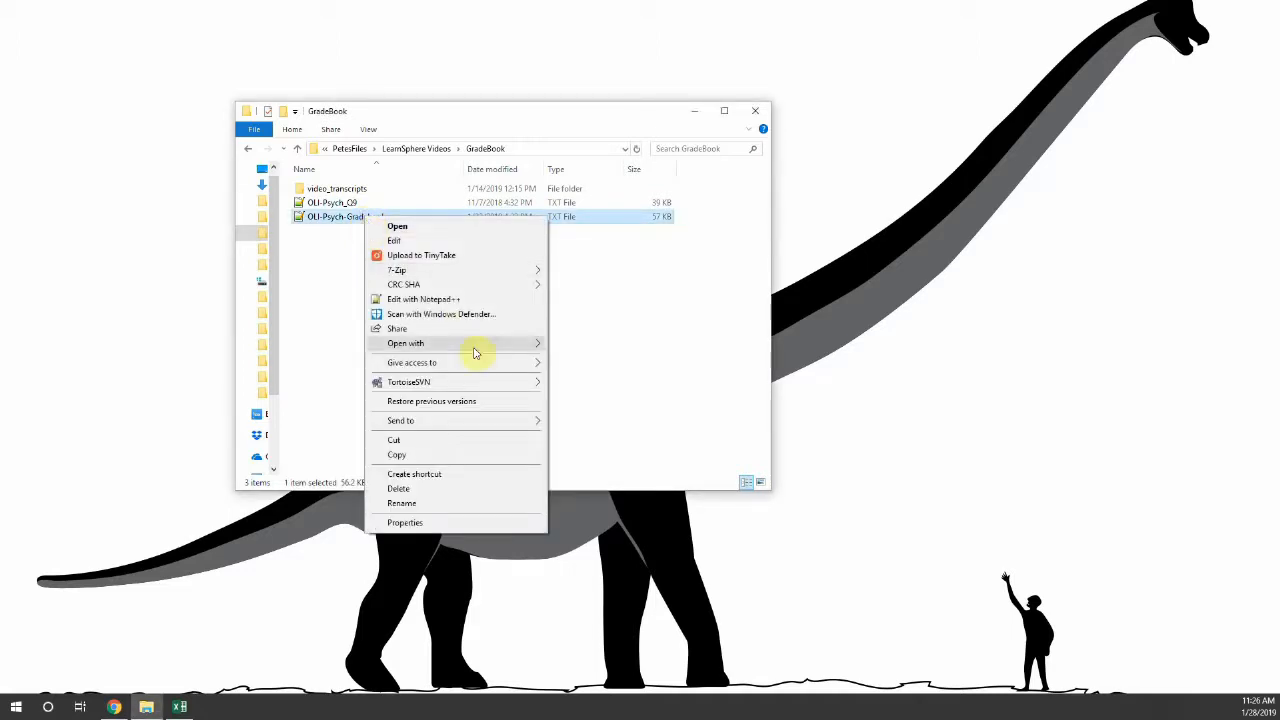
mouse_move(477, 350)
click(593, 346)
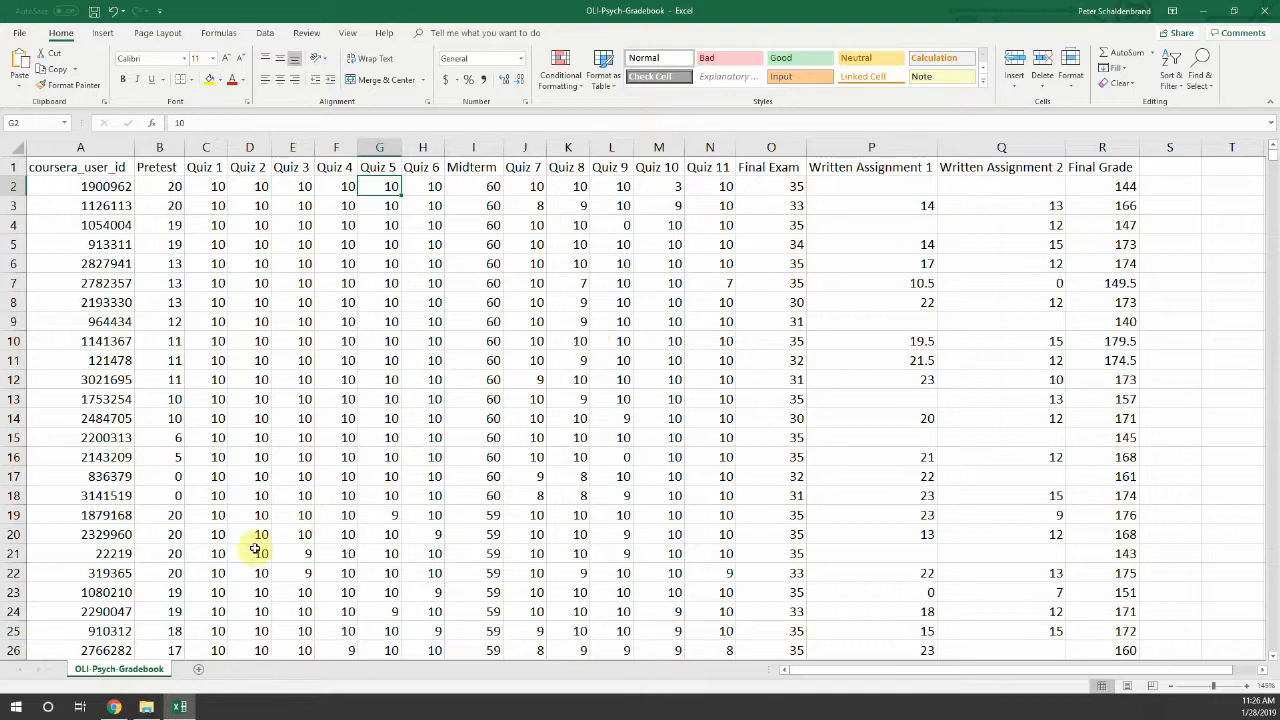
Switch to Chrome, go to the LearnSphere workflows, and start a new workflow named "Gradebook Demo" in the personal folder
click(115, 708)
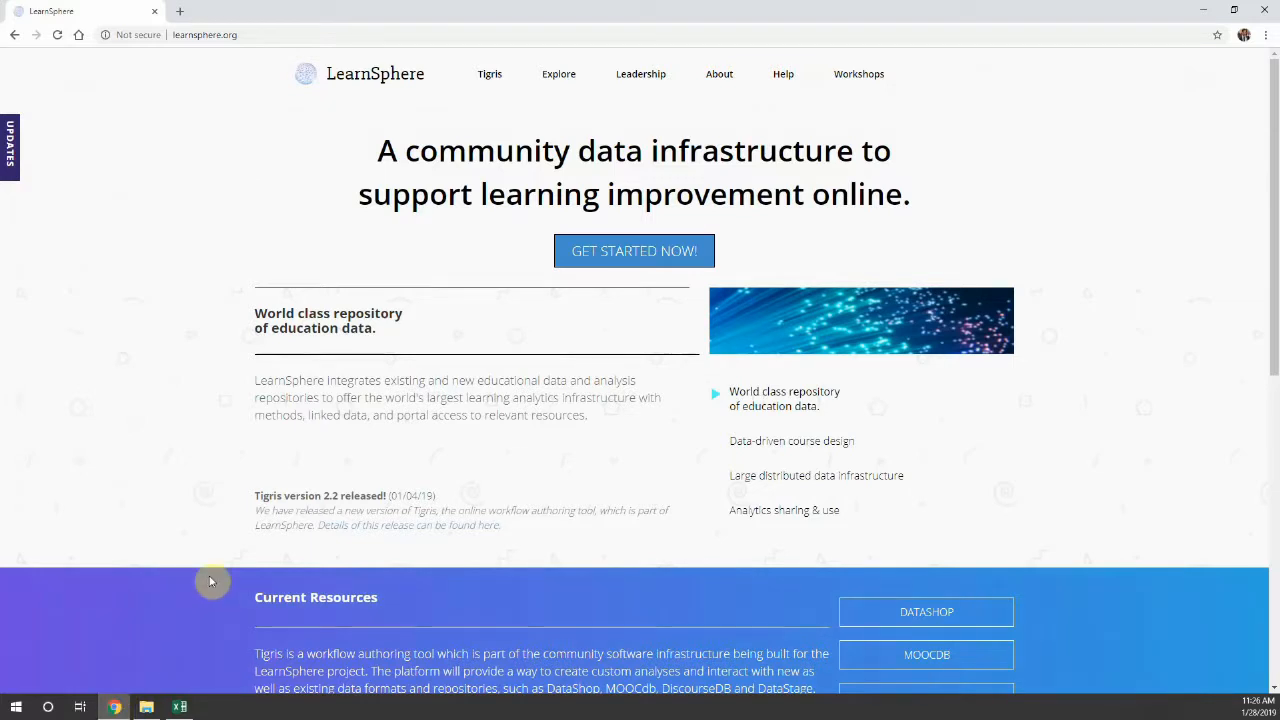
click(617, 255)
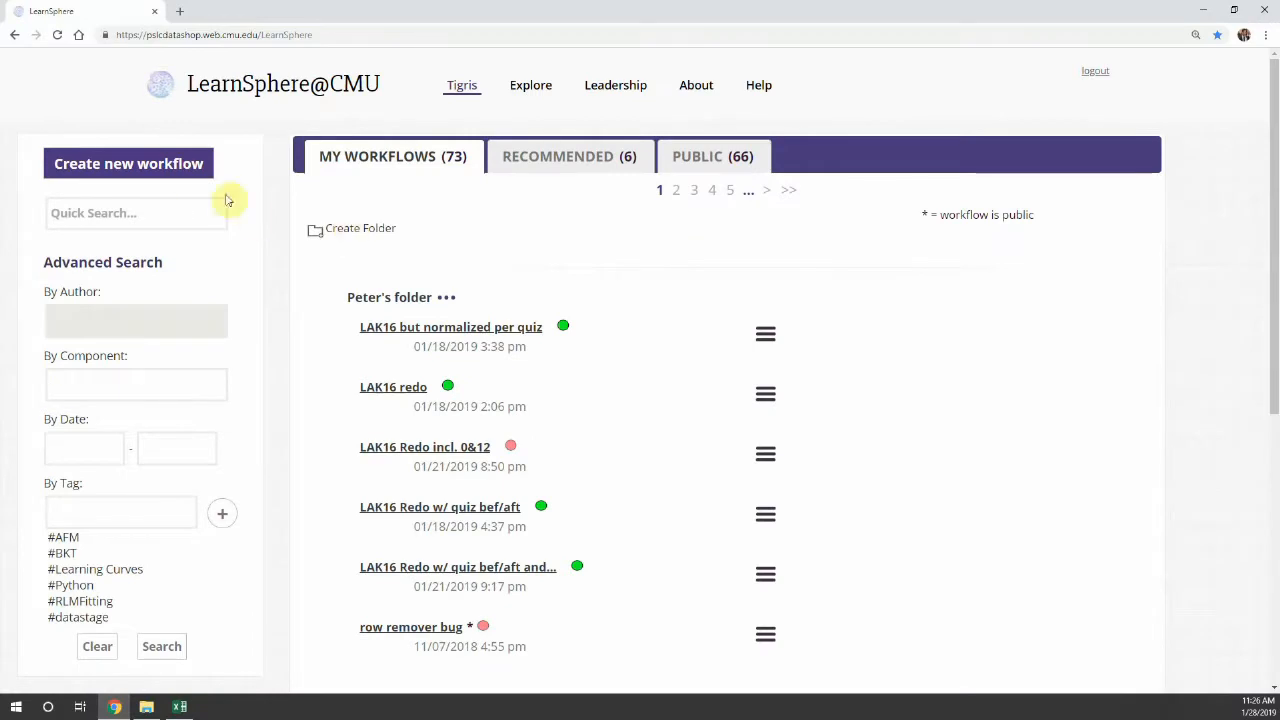
click(168, 164)
click(443, 206)
text(Gradebook Demo)
click(468, 280)
click(449, 326)
Add the tags "Correlation" and "Cronbach's Alpha" to the new workflow and save it
click(486, 486)
text(Correlation)
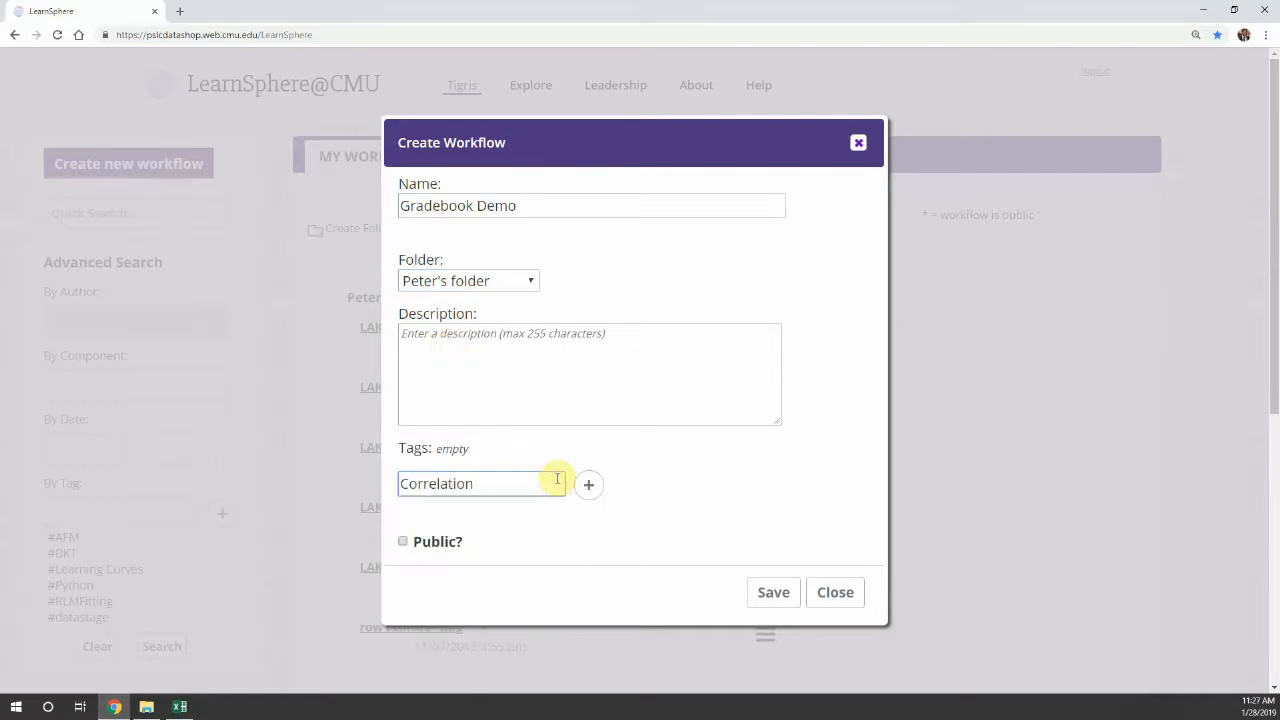
key(Return)
text(Cronbach's Alpha)
key(Return)
click(471, 500)
click(762, 610)
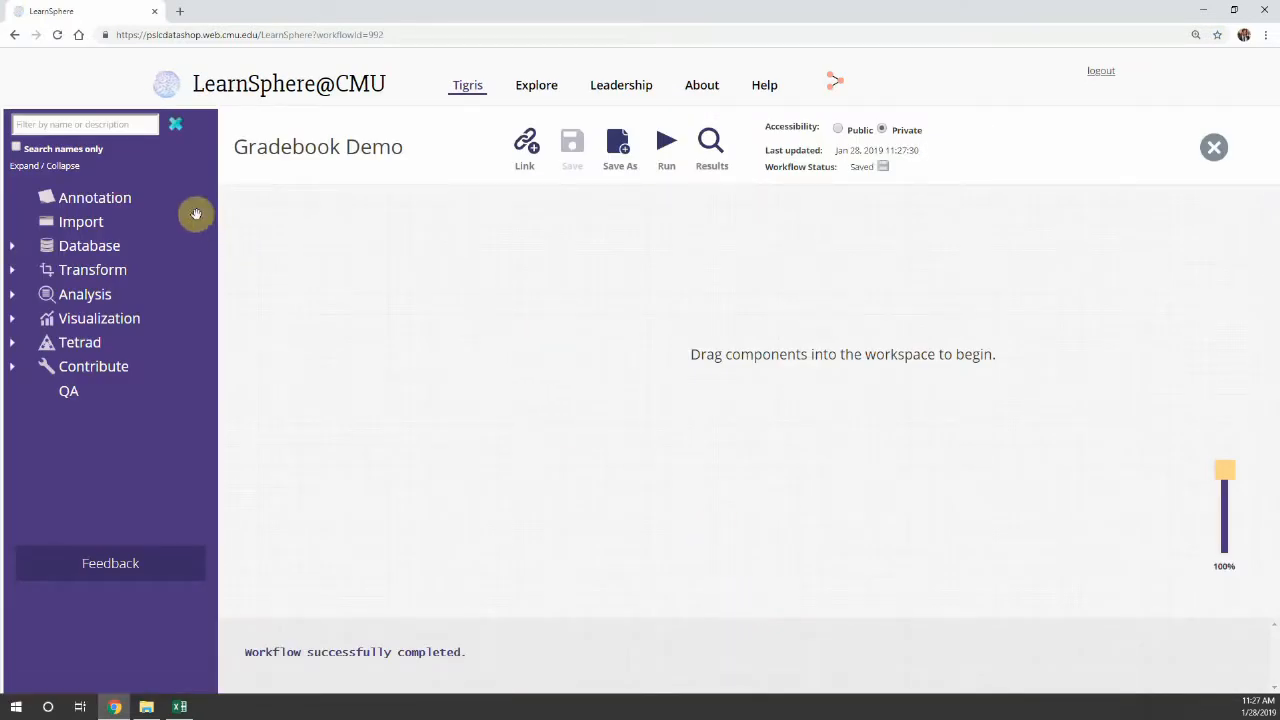
Add an Import component to the workspace and set it to upload an own file of data type Tab-Delimited
drag(75, 229, 350, 256)
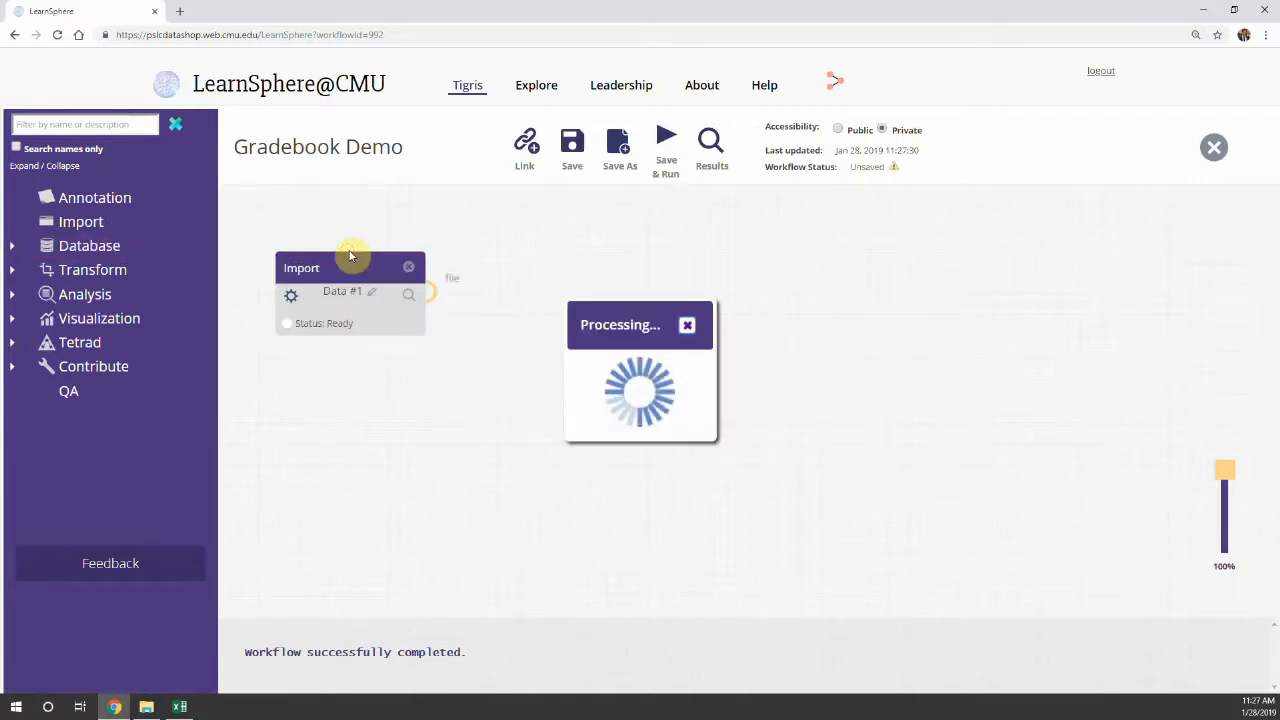
click(292, 297)
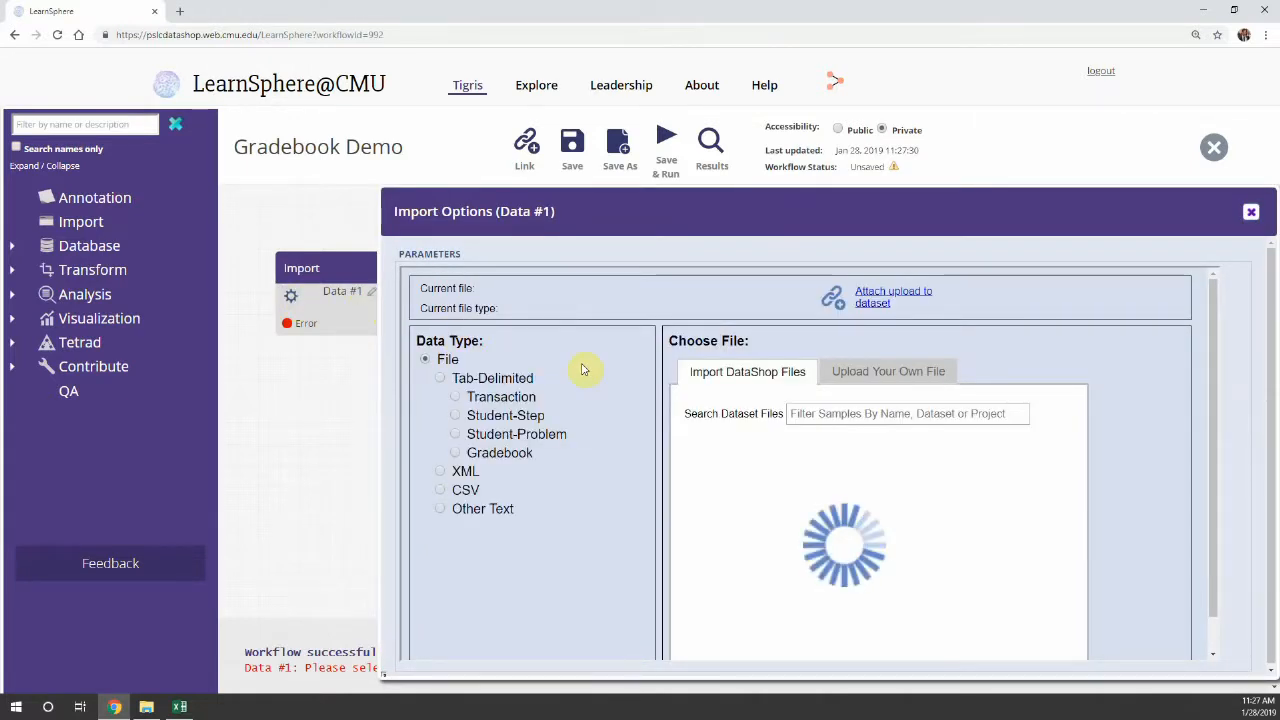
click(865, 375)
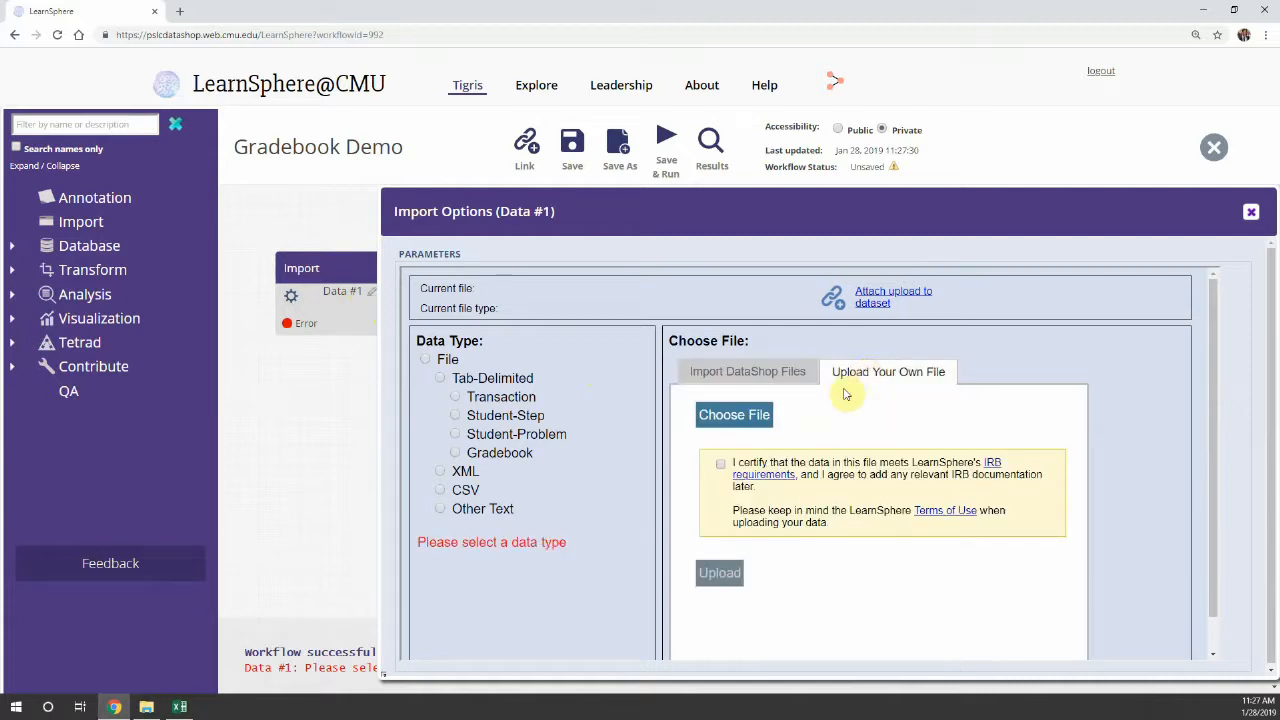
click(499, 385)
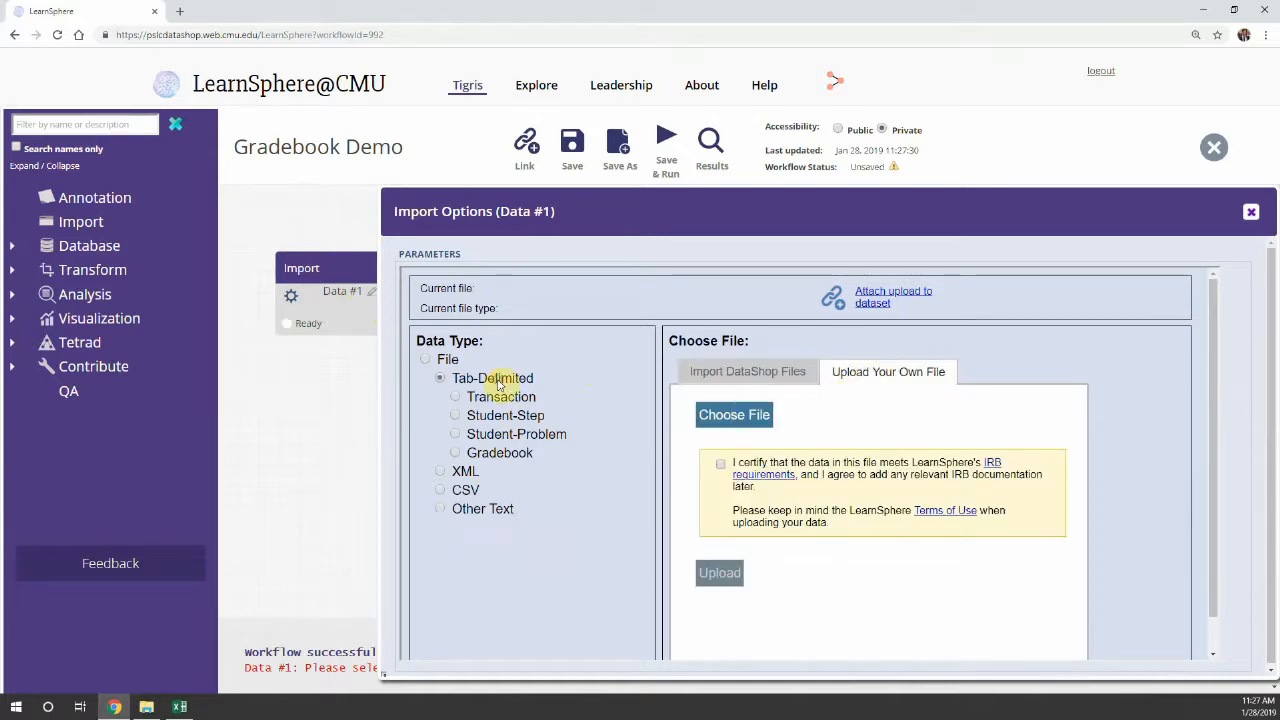
Upload OLI-Psych-Gradebook.txt to the Import component, certifying that the data meets the IRB requirements
click(721, 417)
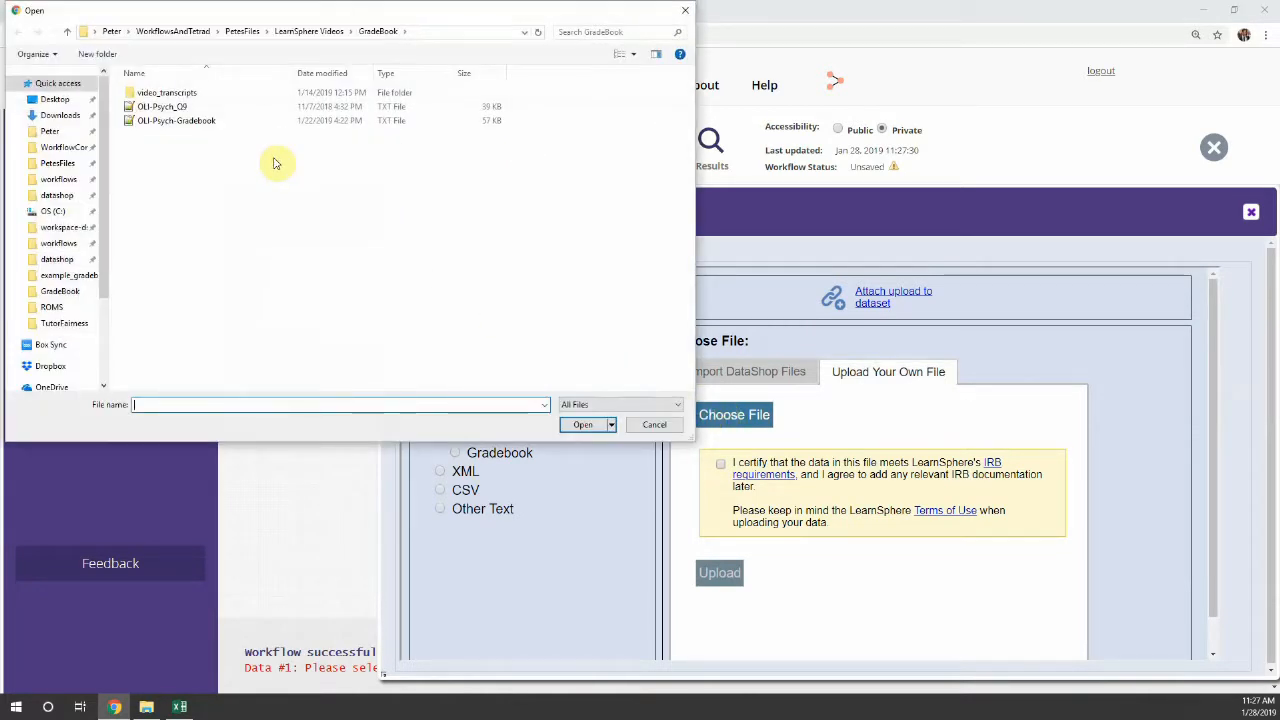
click(211, 122)
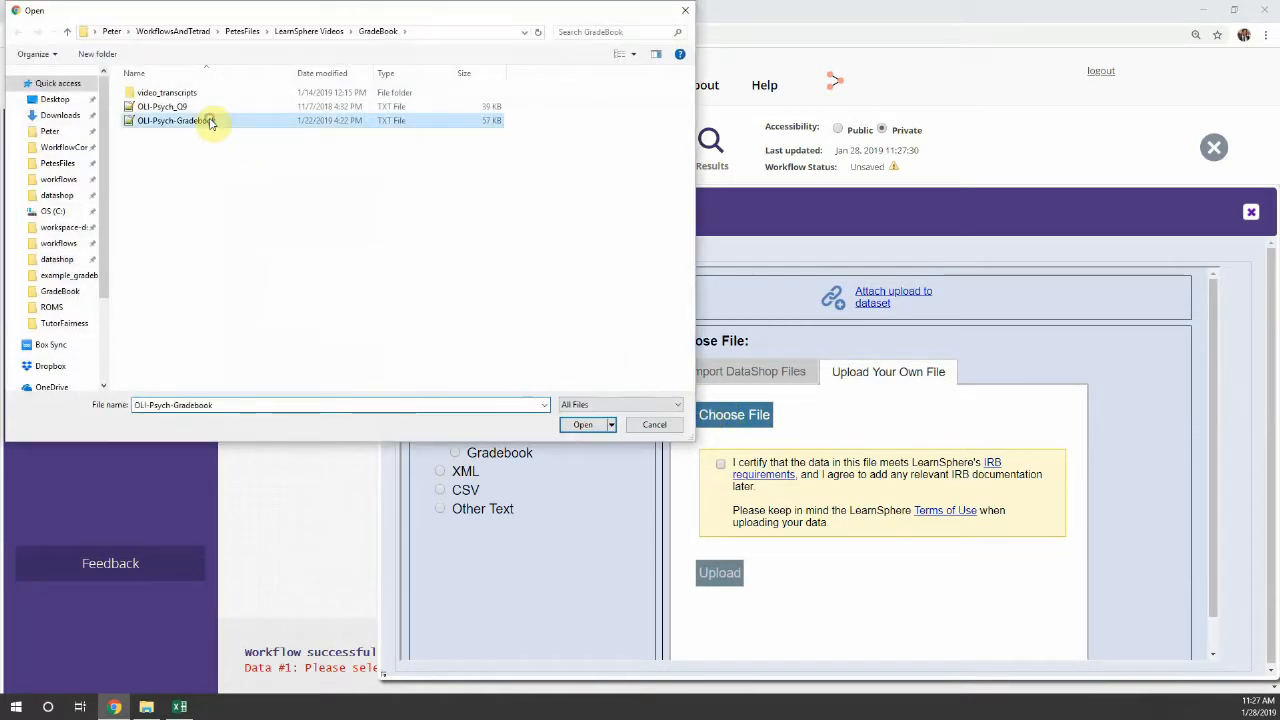
click(581, 426)
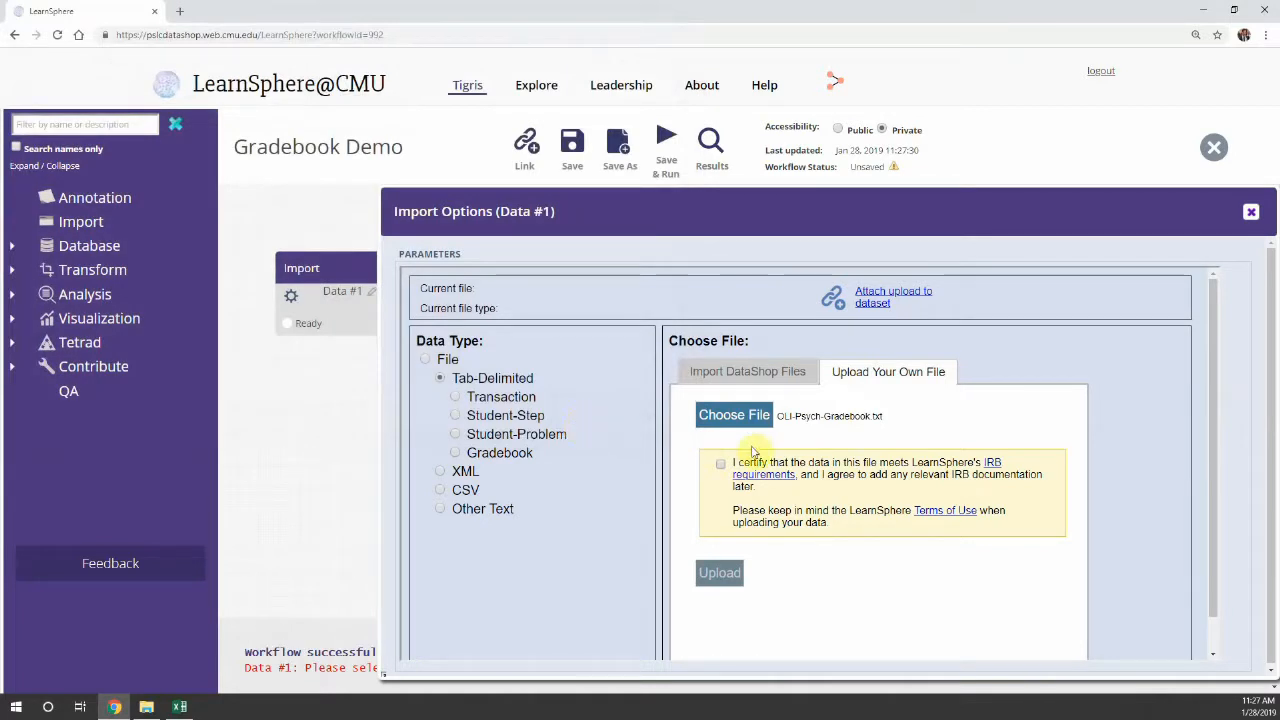
click(814, 463)
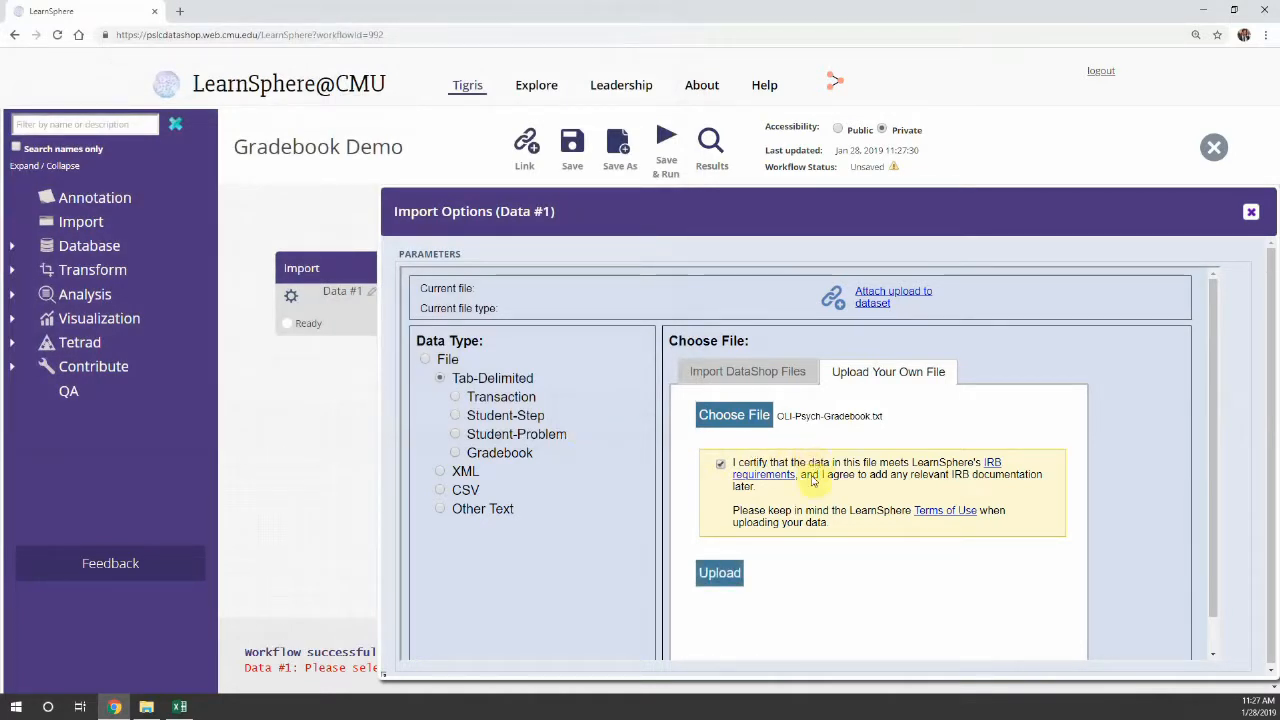
click(728, 577)
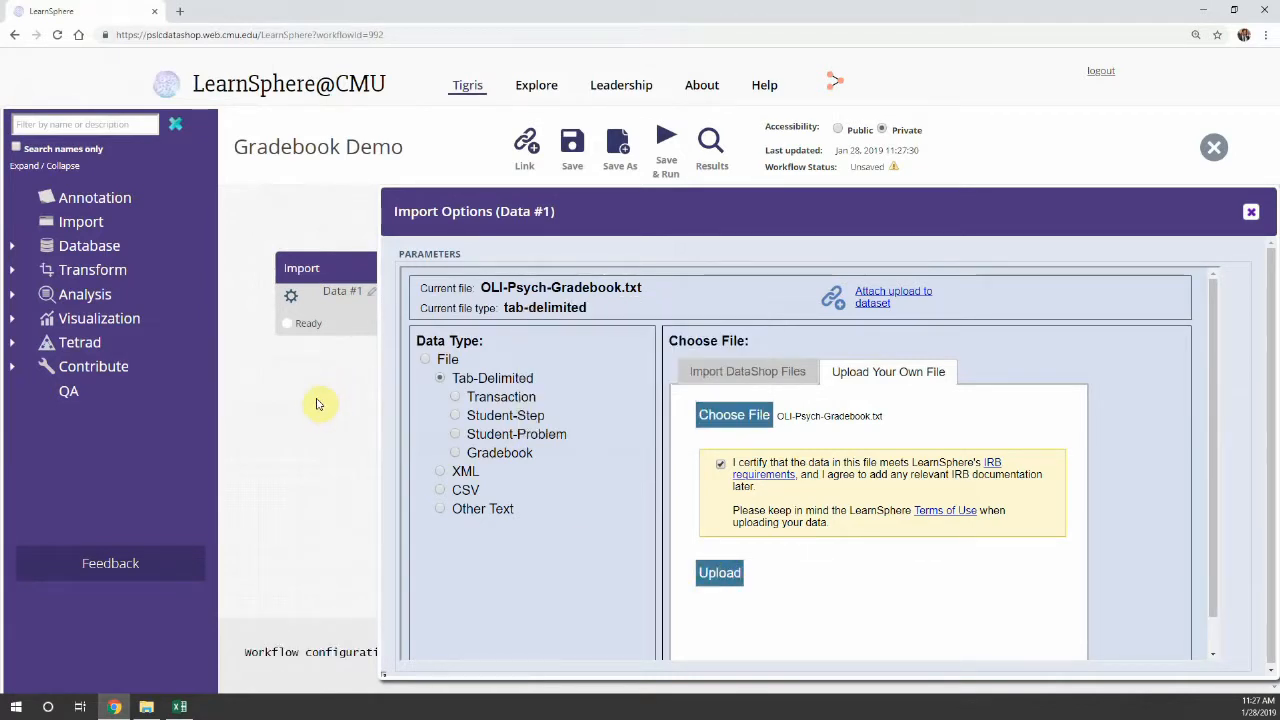
click(316, 401)
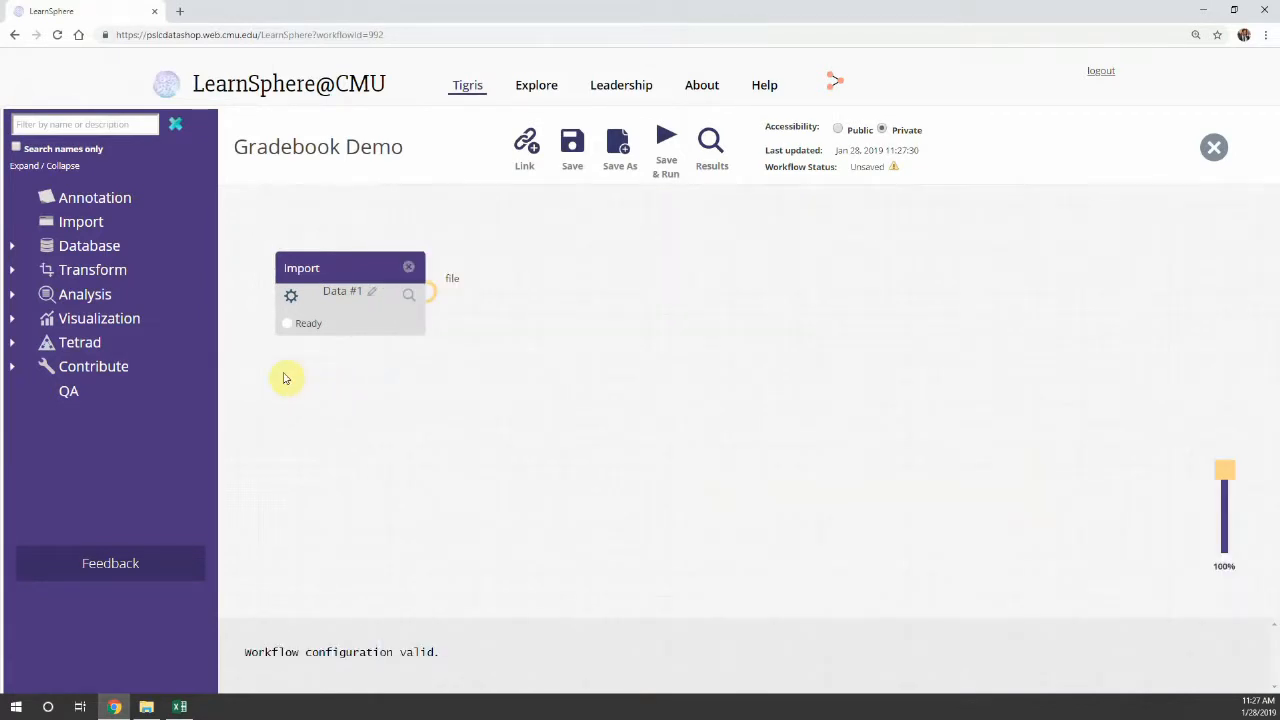
Add a Correlation analysis component beside the Import component and connect the import's file output to its gradebook input
click(13, 298)
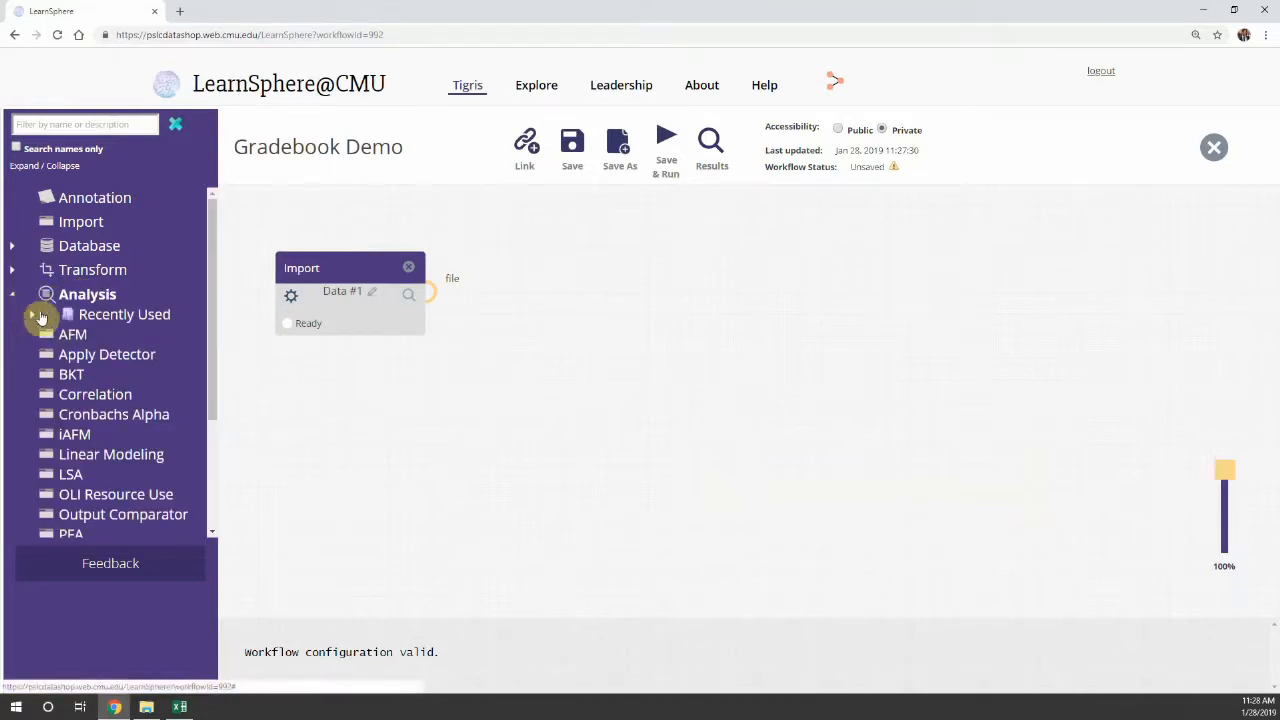
mouse_move(82, 400)
drag(82, 400, 620, 275)
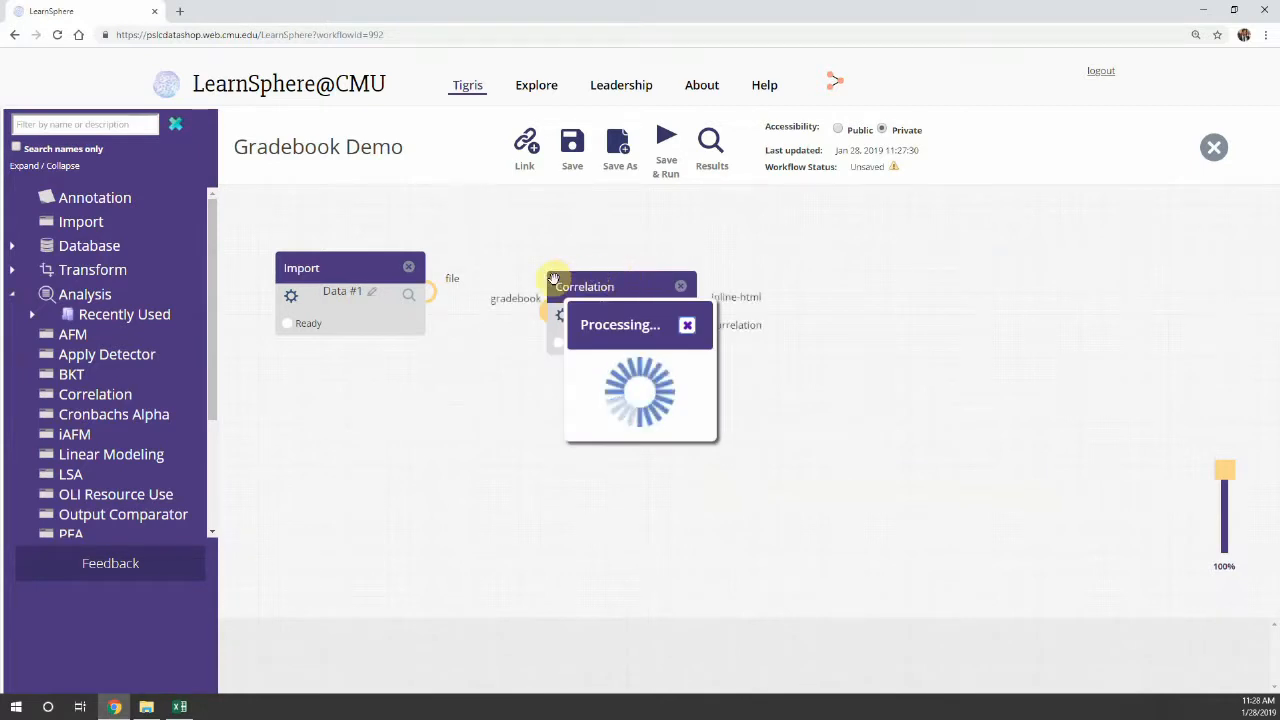
drag(433, 293, 547, 314)
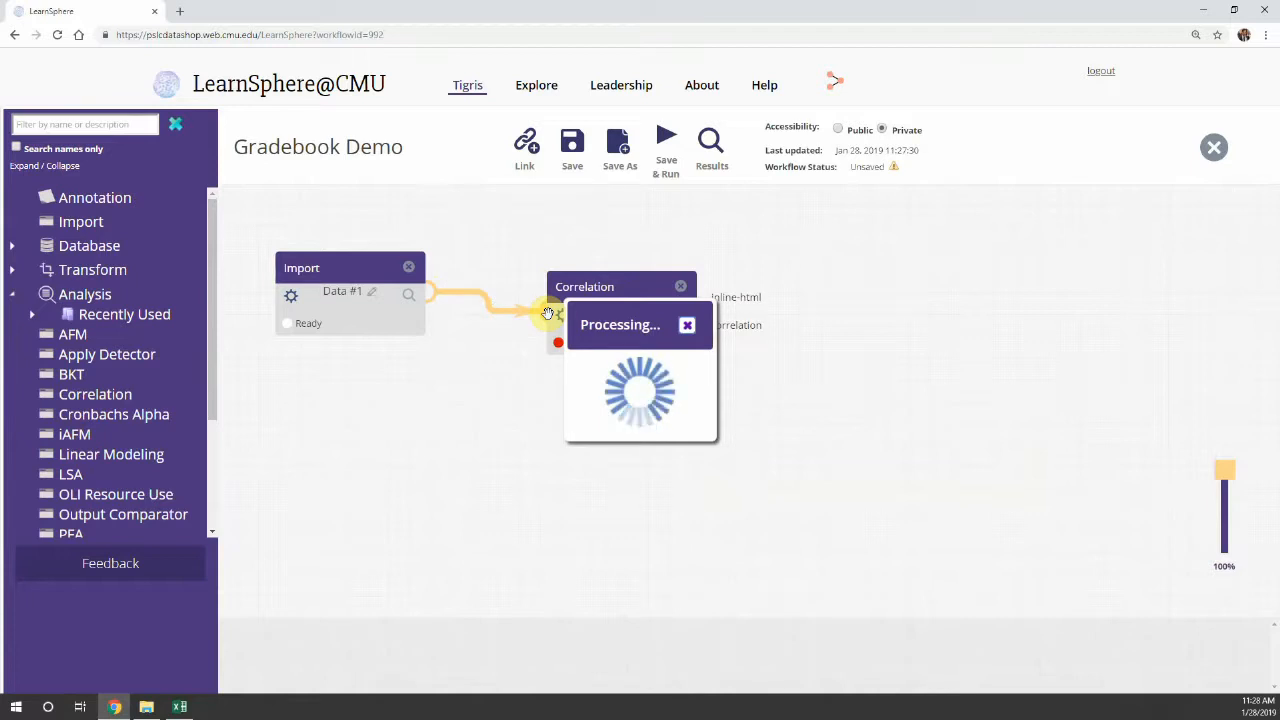
Set the Correlation component's "Is Summary Column Present" option to True
click(561, 318)
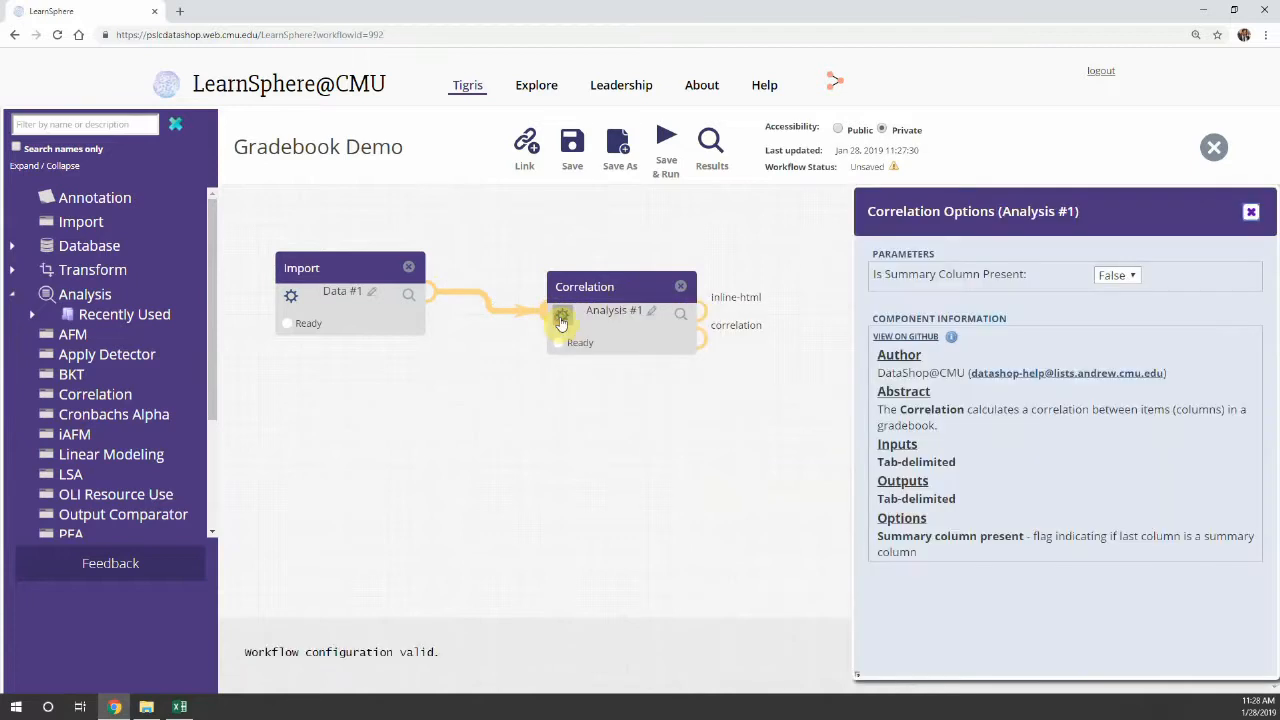
click(1134, 275)
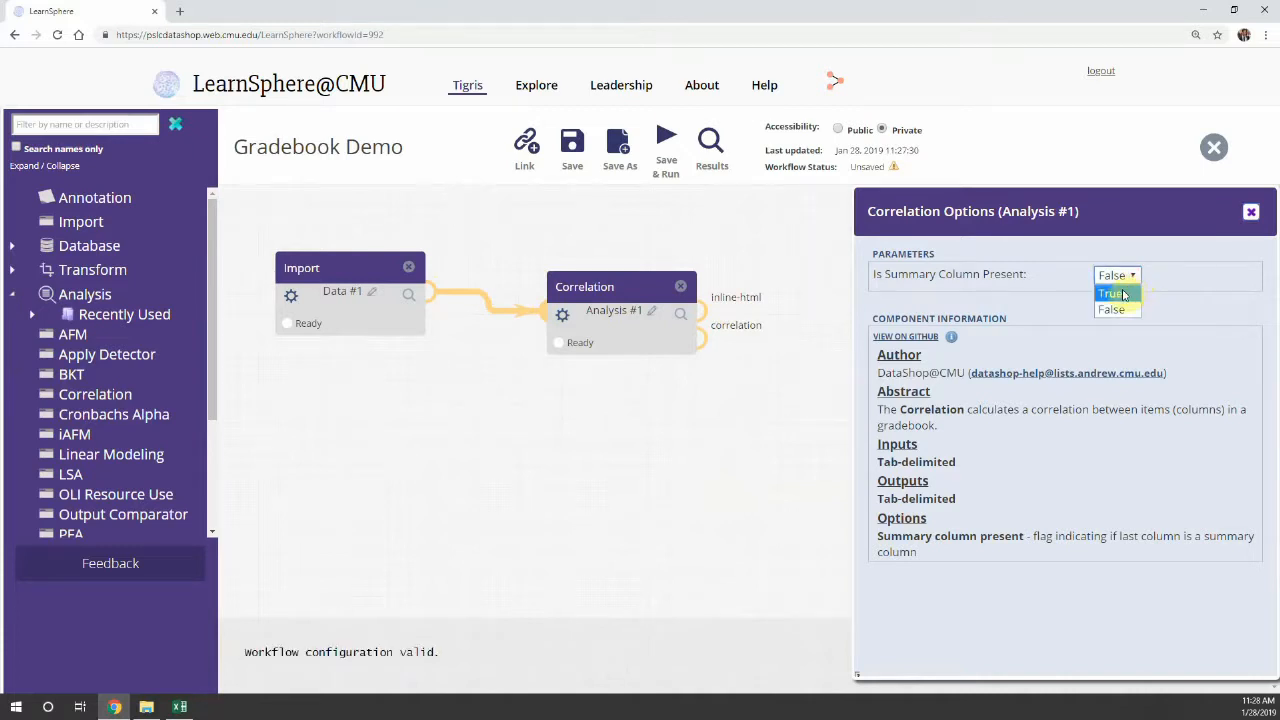
click(1121, 294)
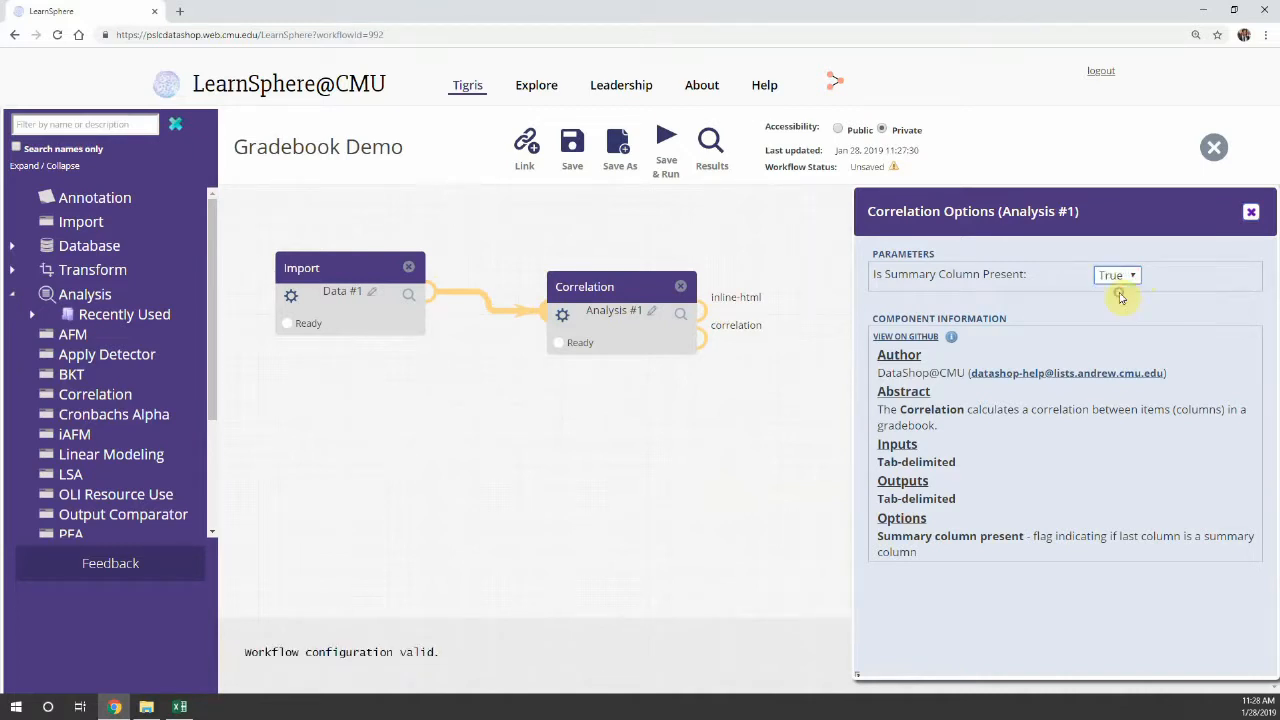
click(772, 412)
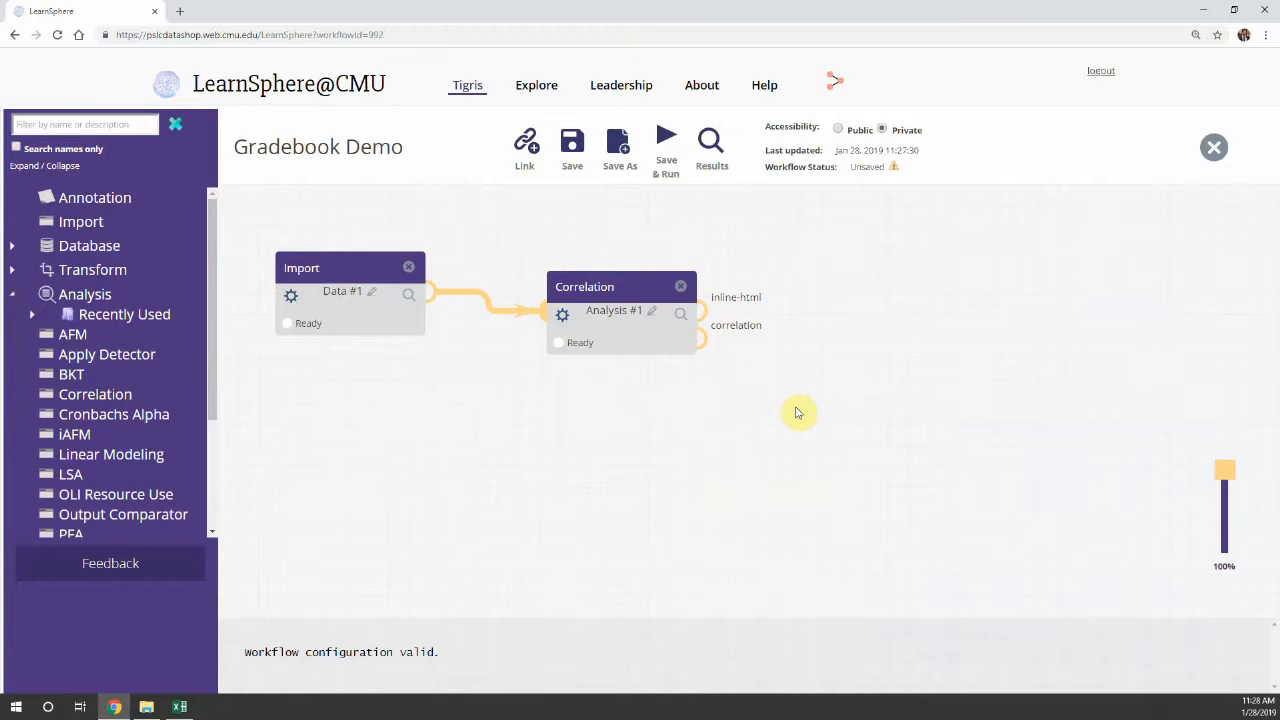
Save and run the workflow, and open the Correlation component's inline-html output in a new window
click(663, 152)
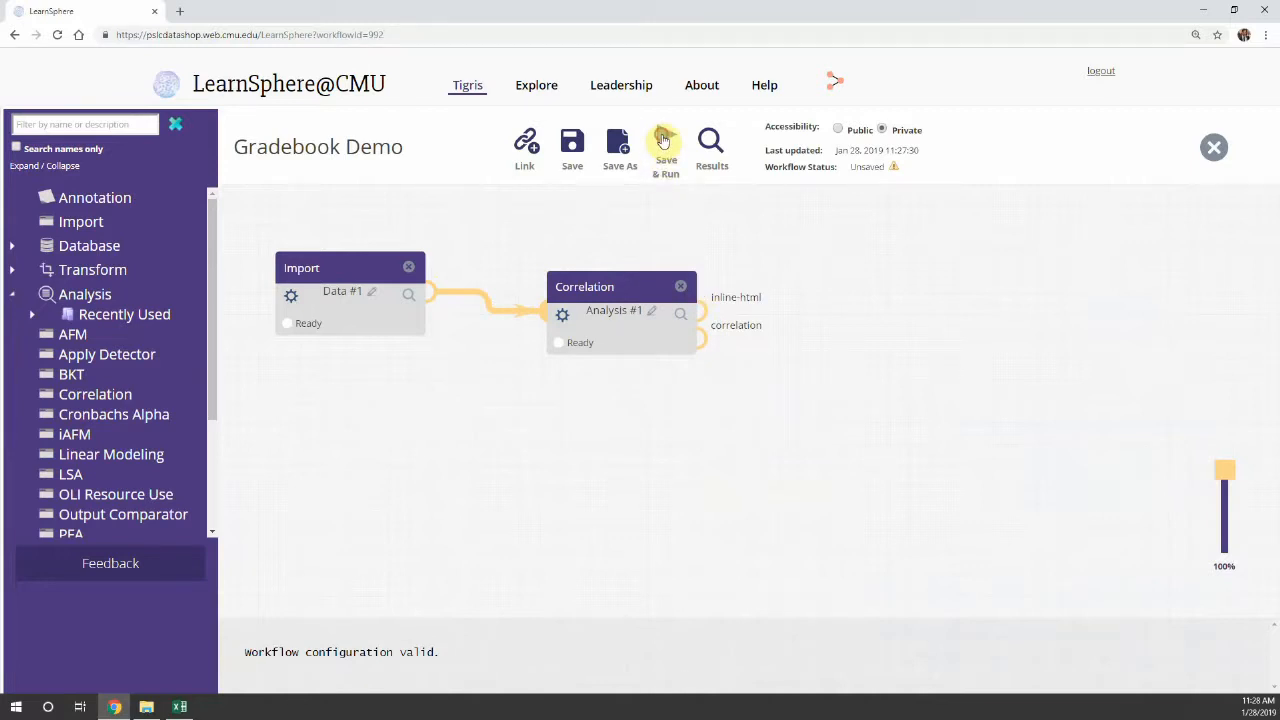
click(663, 141)
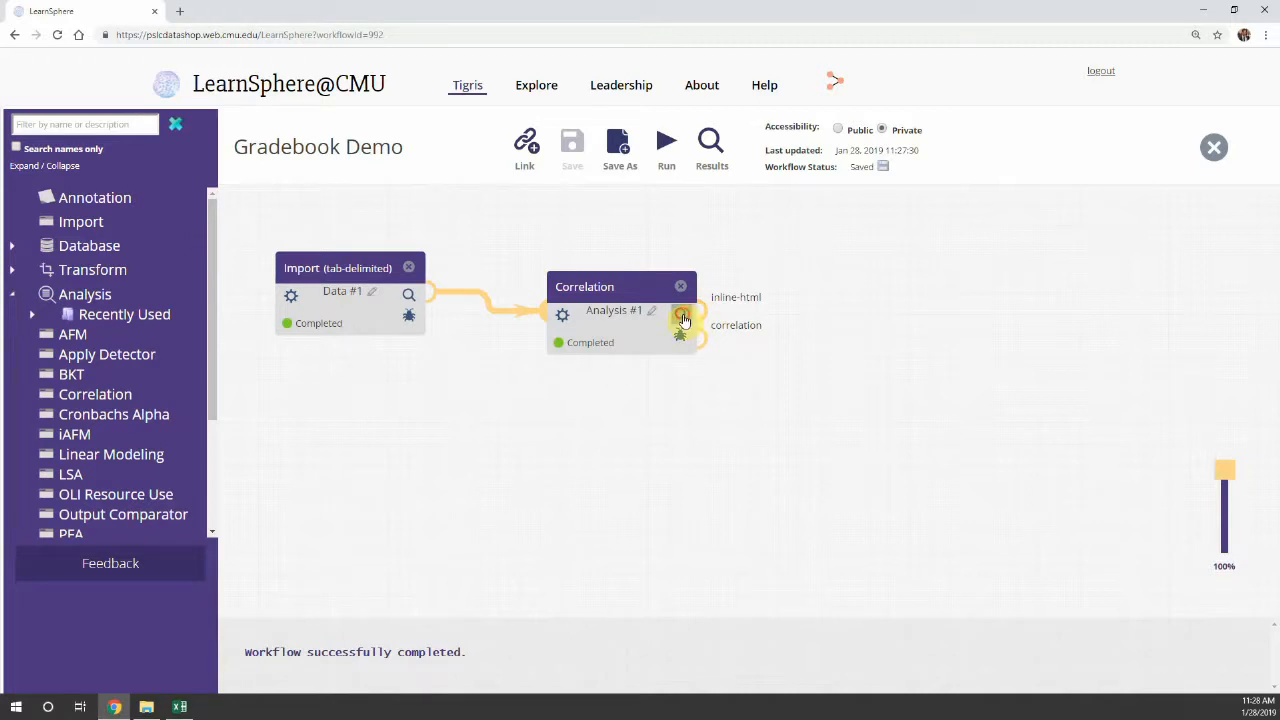
click(681, 317)
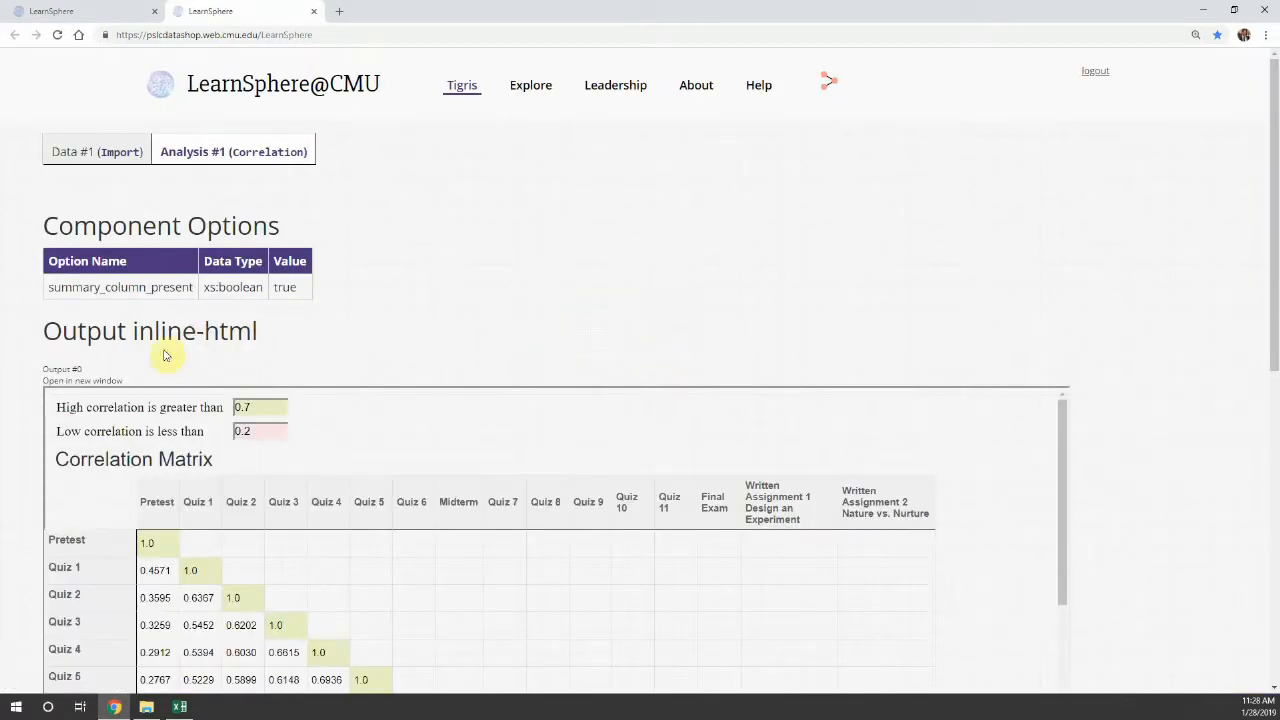
click(104, 381)
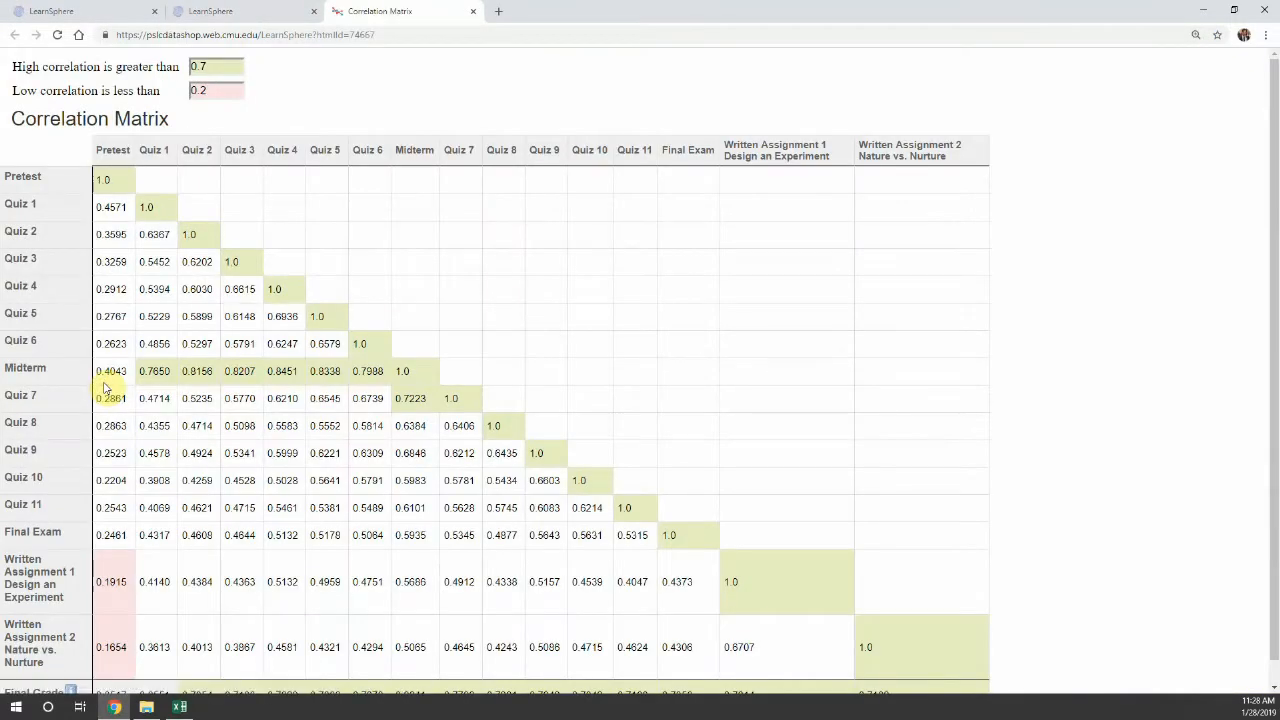
Examine the correlation matrix, including the high-correlation threshold and the Final Grade row, and close the component results page
click(237, 63)
click(237, 70)
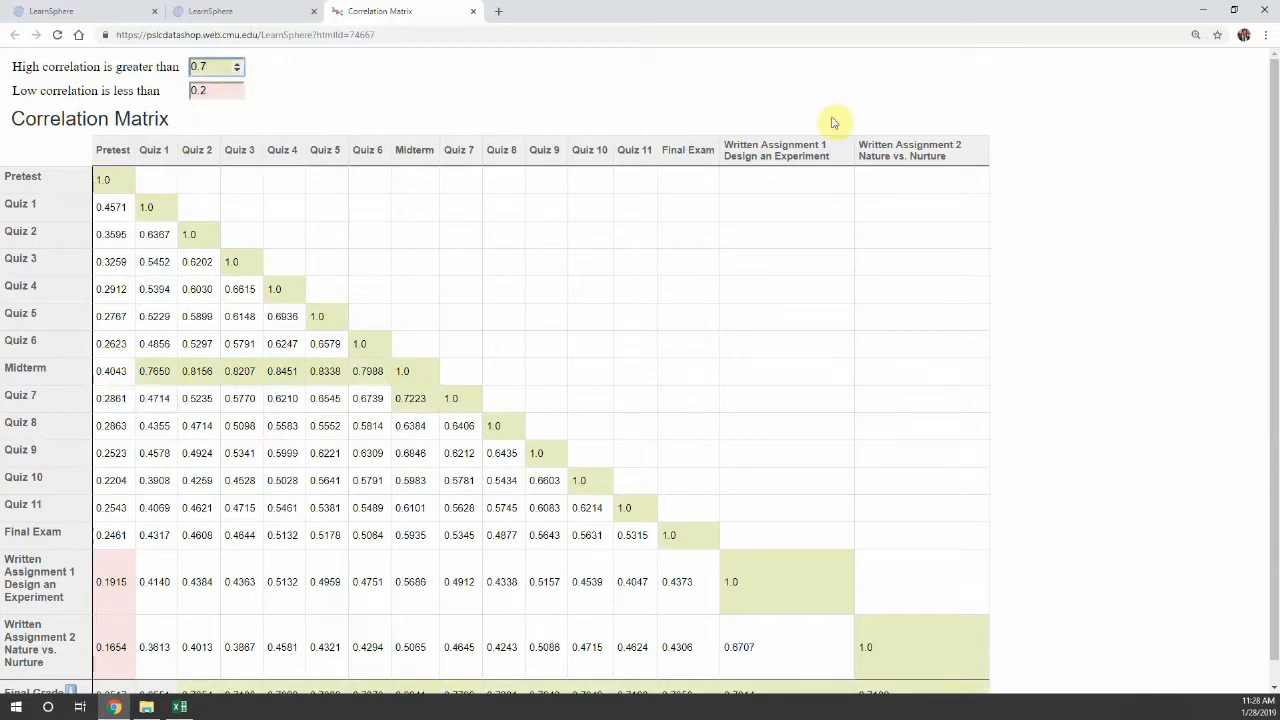
drag(1277, 145, 1277, 170)
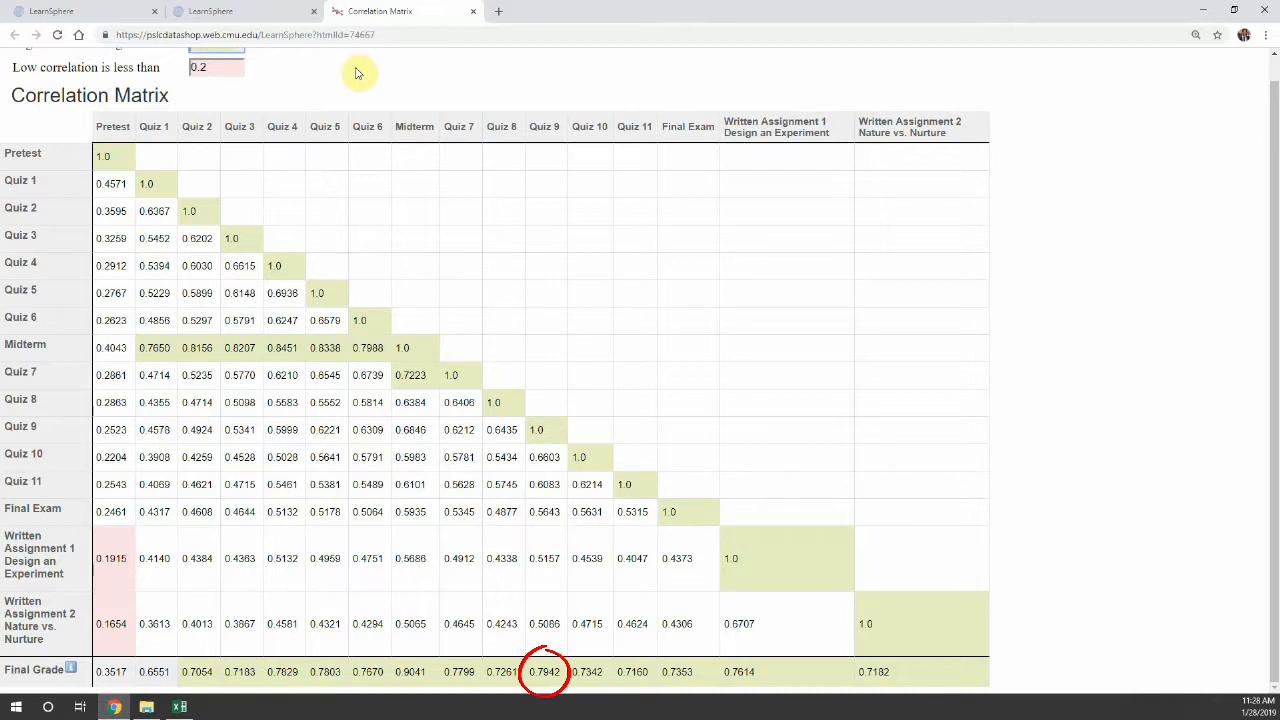
click(314, 14)
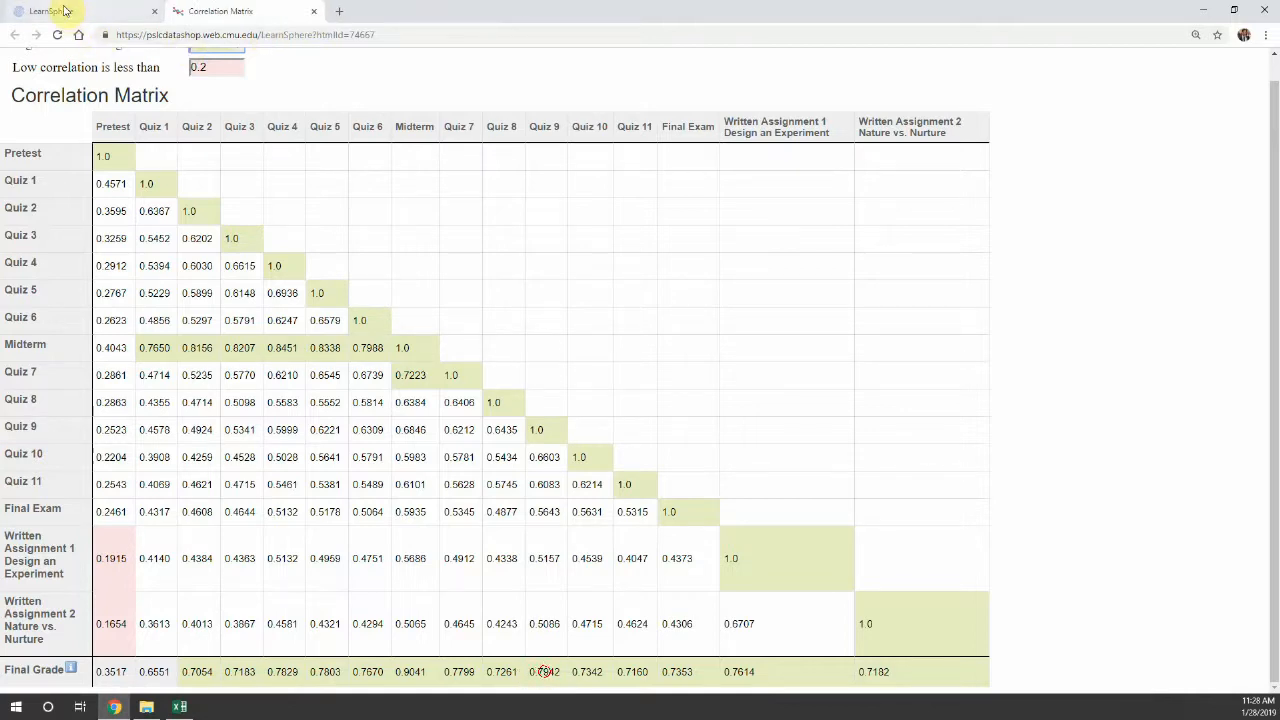
Return to the Gradebook Demo workflow, add a second Import component below the first, and set its data type to Tab-Delimited for an own-file upload
click(62, 10)
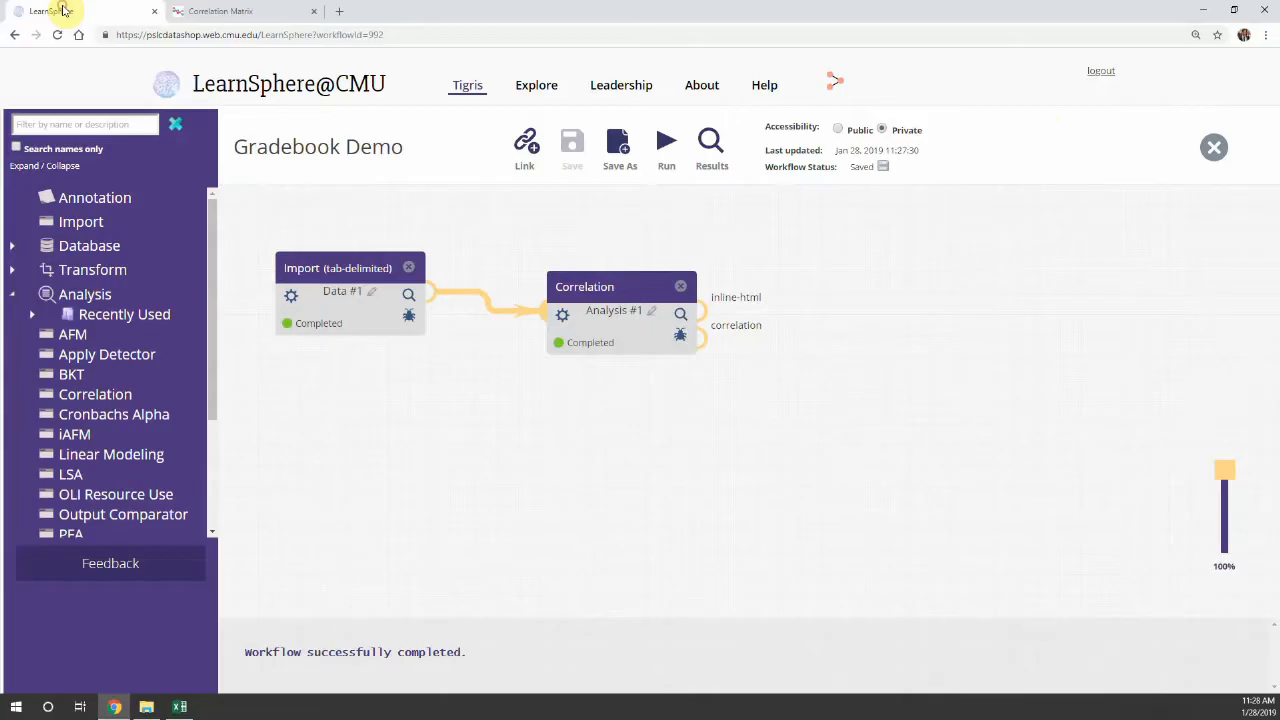
drag(72, 228, 343, 386)
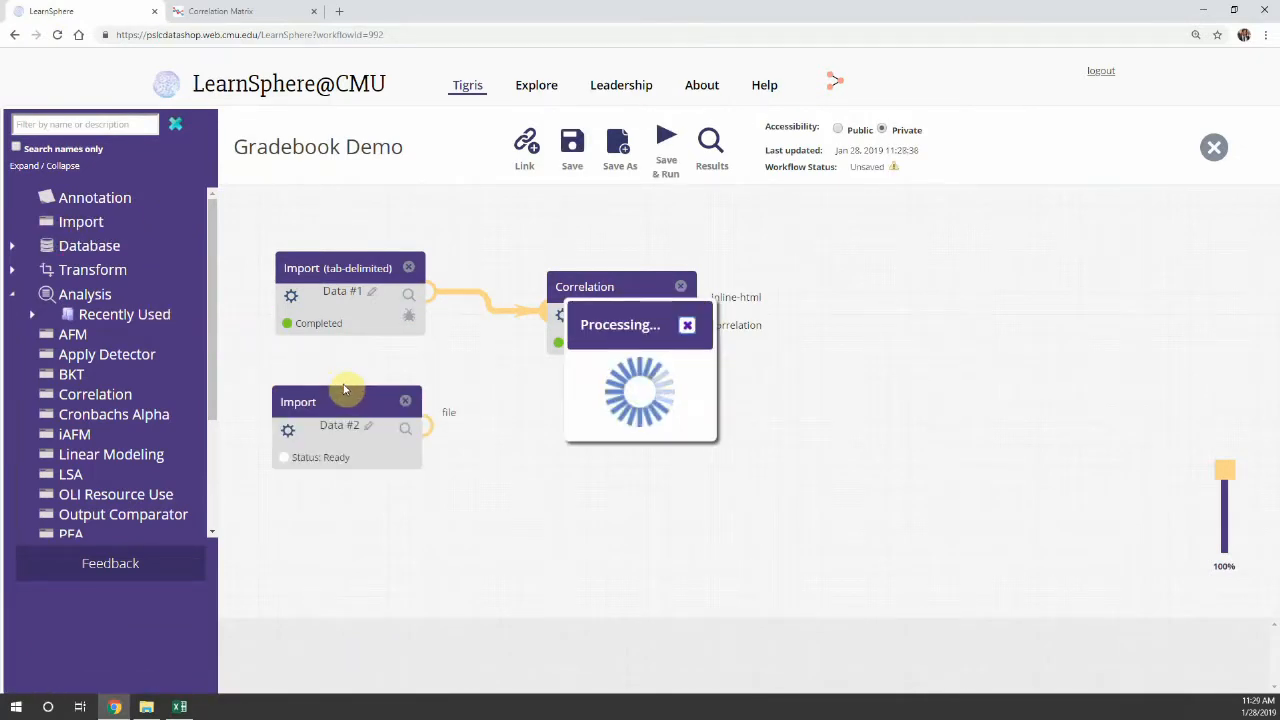
click(287, 436)
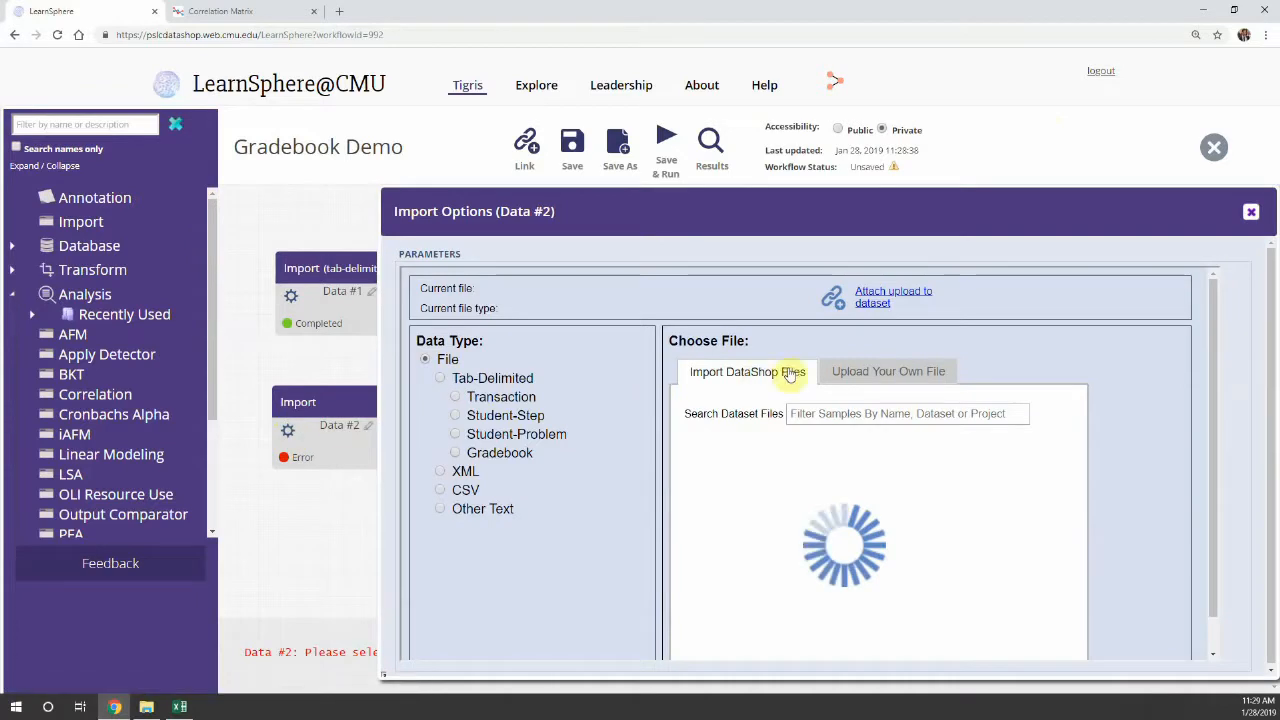
click(860, 375)
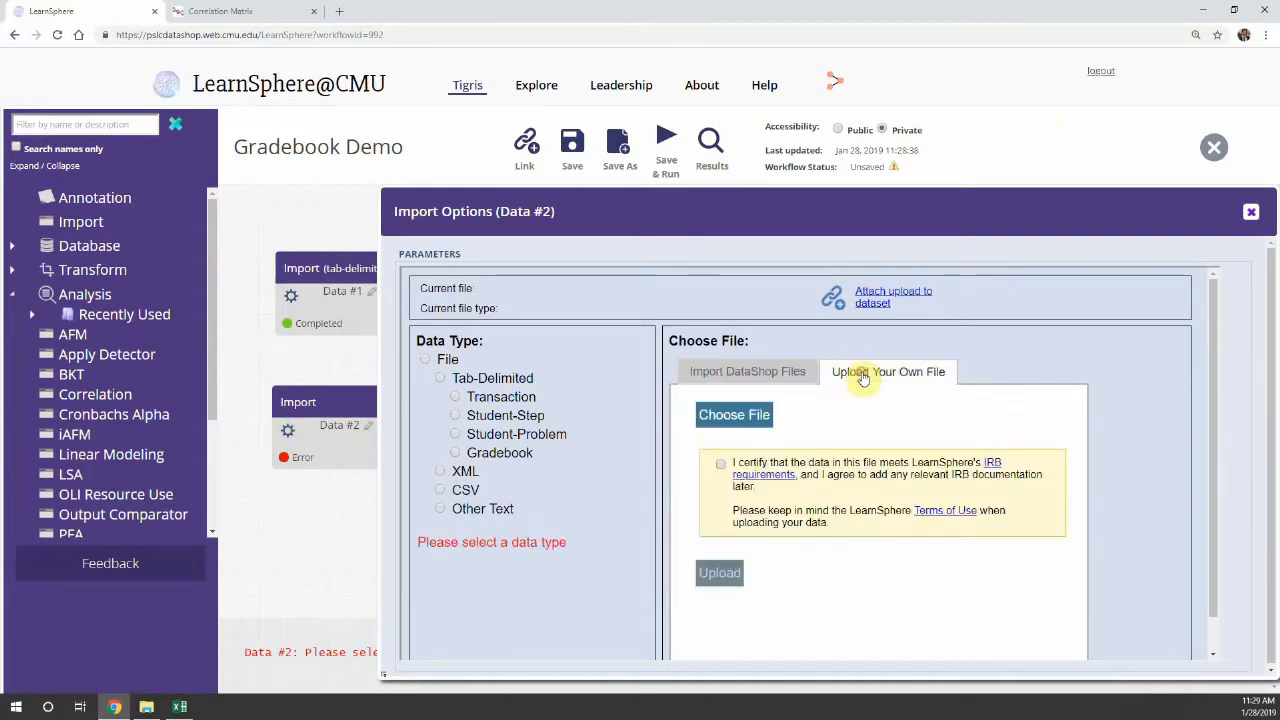
click(505, 379)
Upload the OLI-Psych_Q9 text file to the second Import component, certifying the IRB requirements, and close its options
click(717, 424)
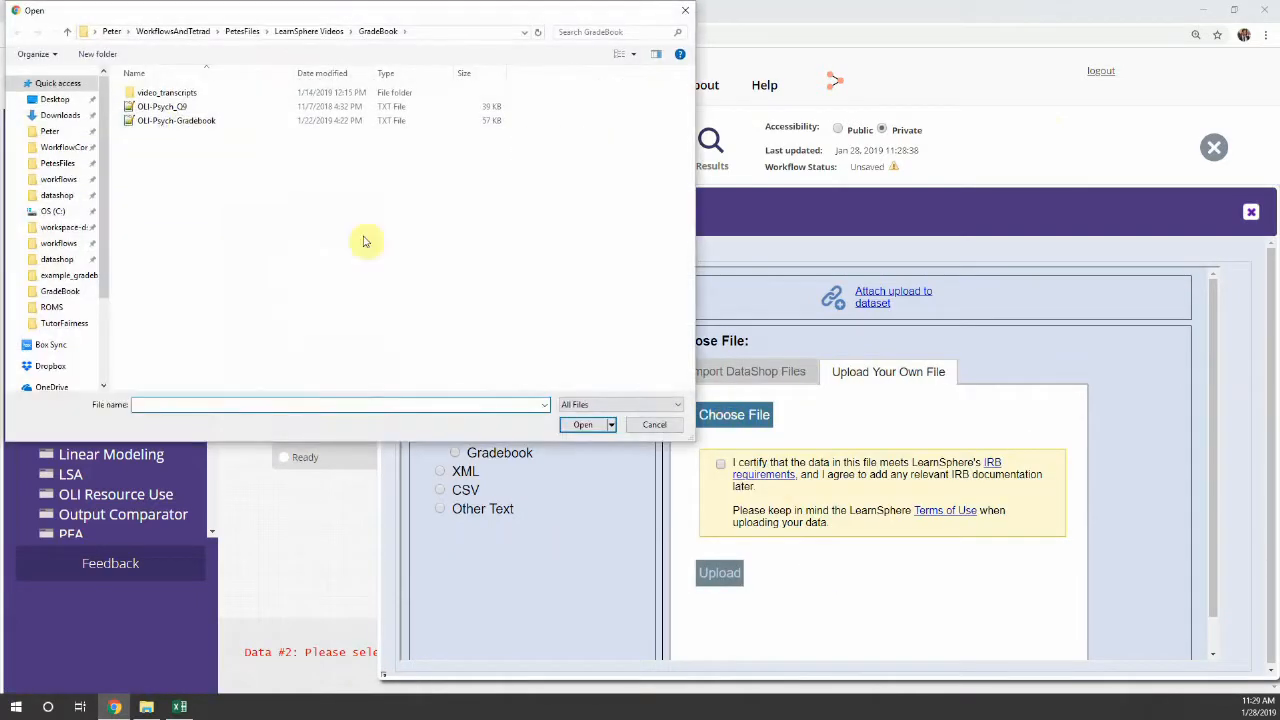
click(175, 108)
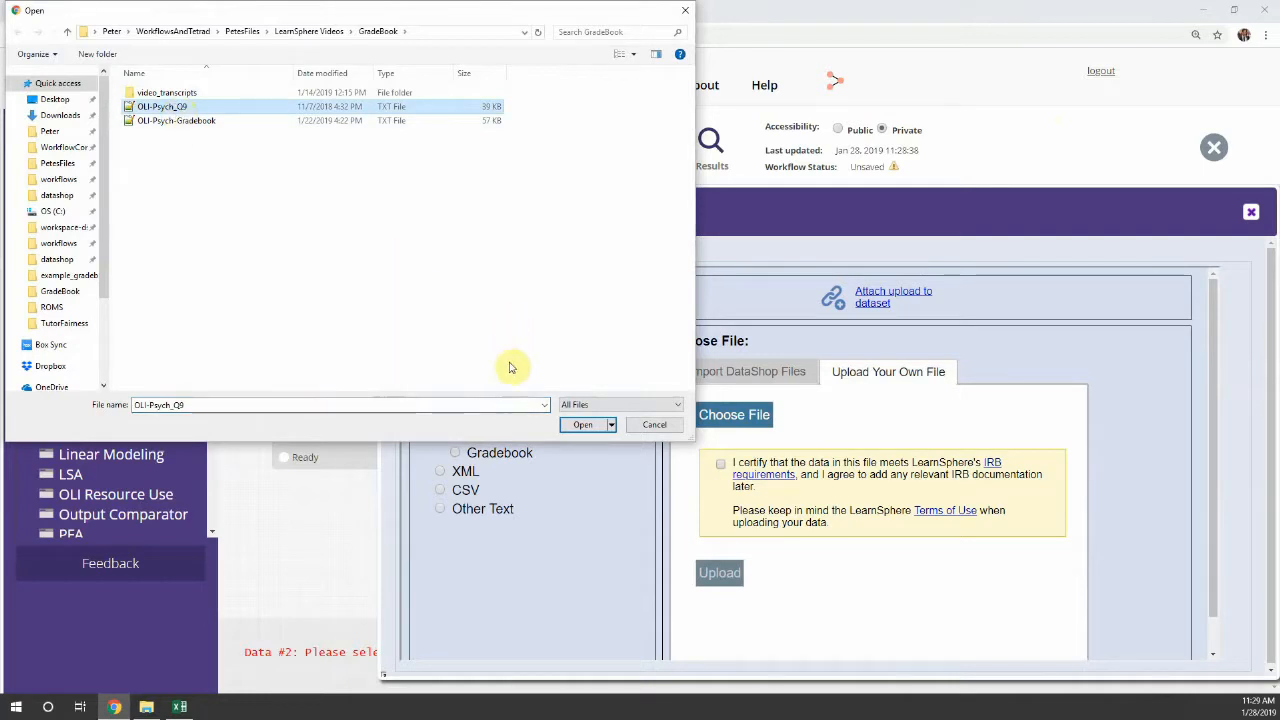
click(581, 425)
click(848, 468)
click(718, 573)
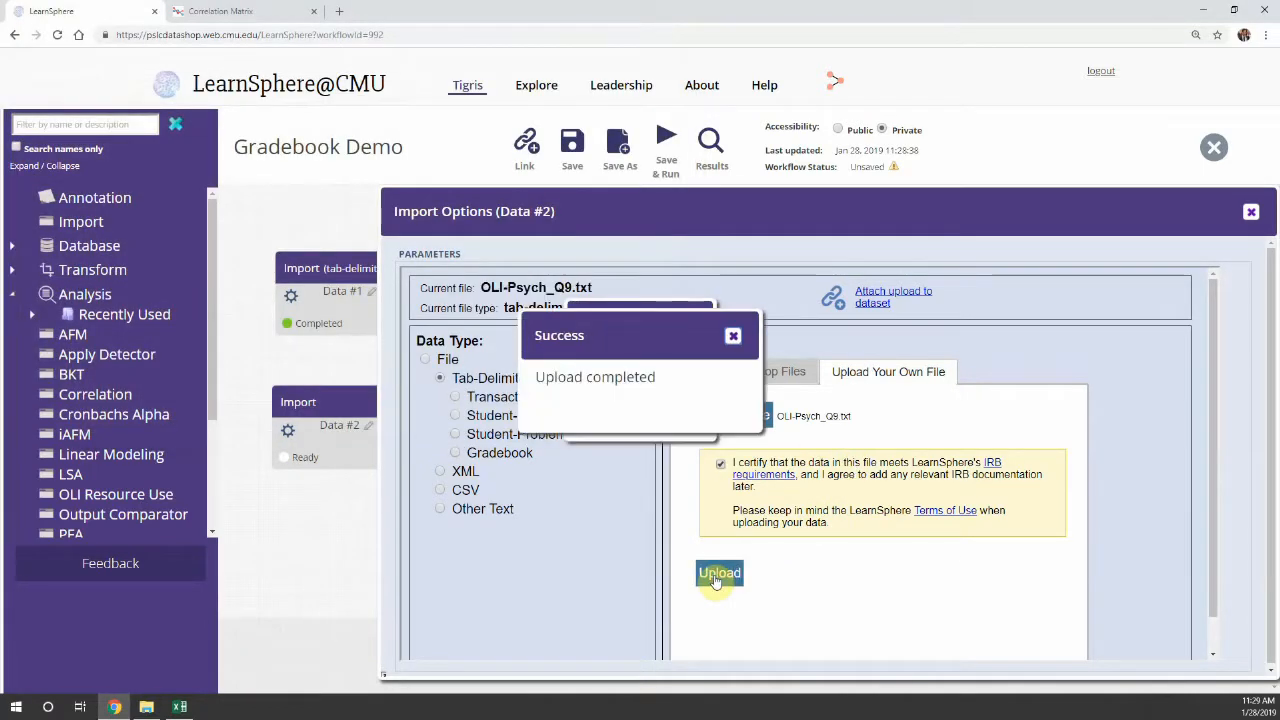
click(310, 506)
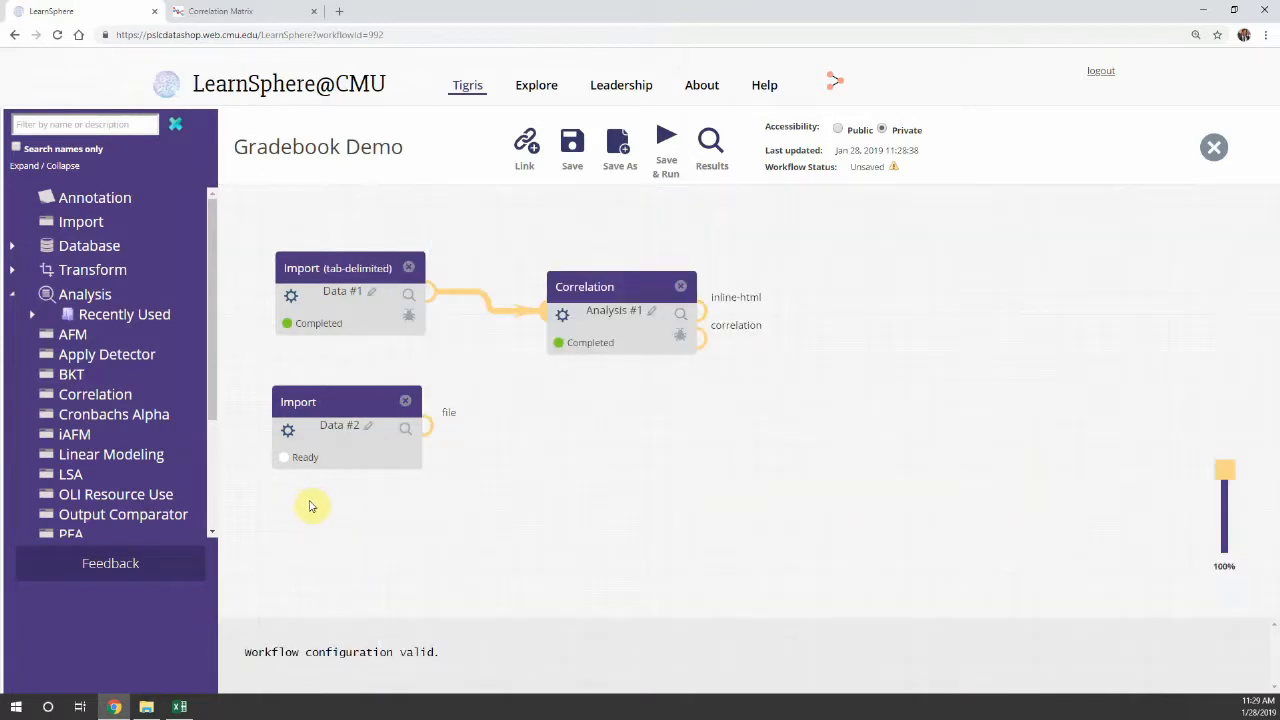
Add a Cronbachs Alpha analysis component beside the second Import and connect the import's file output to its gradebook input
mouse_move(106, 422)
drag(106, 422, 643, 396)
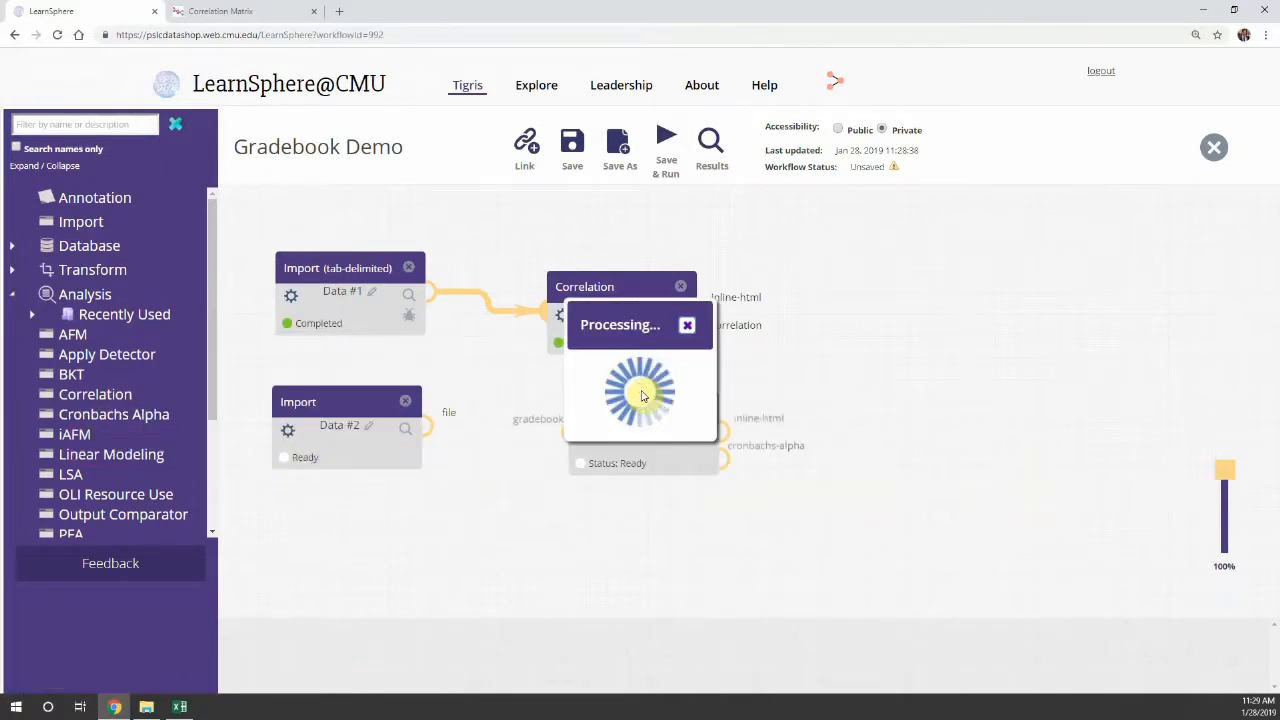
drag(428, 430, 564, 432)
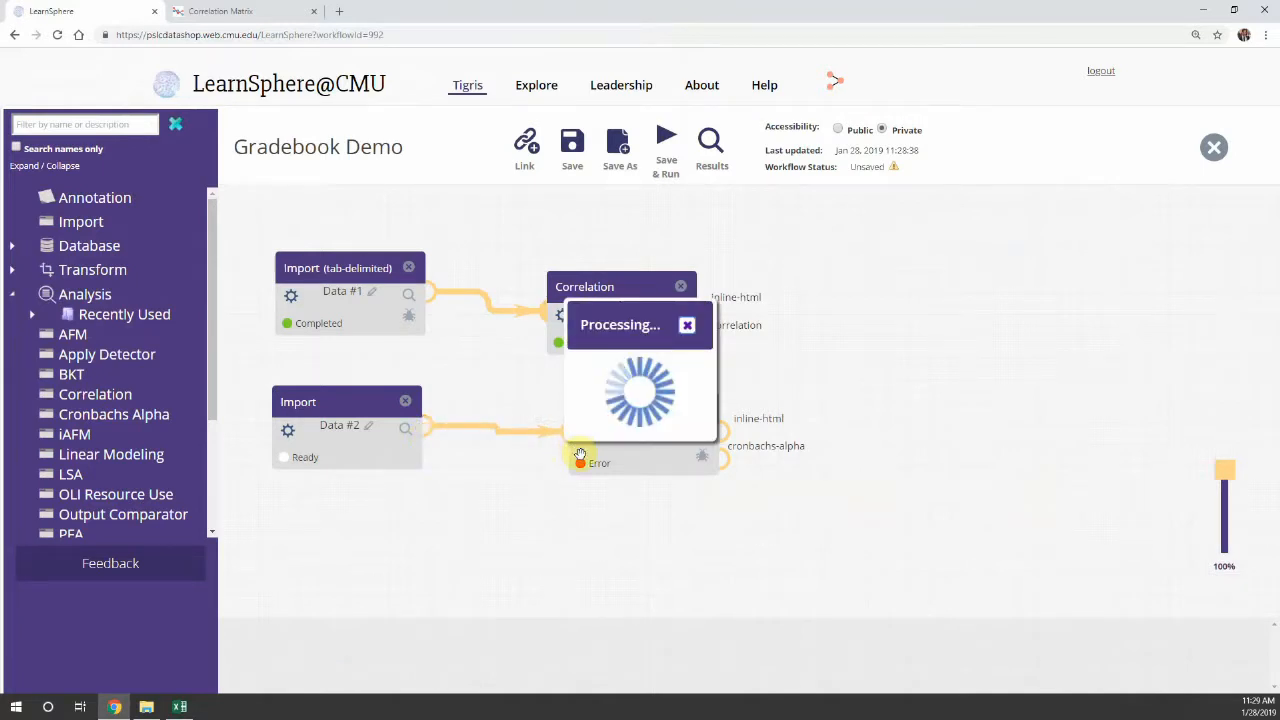
Set the Cronbachs Alpha component's "Is Summary Column Present" option to True and close its options
click(586, 440)
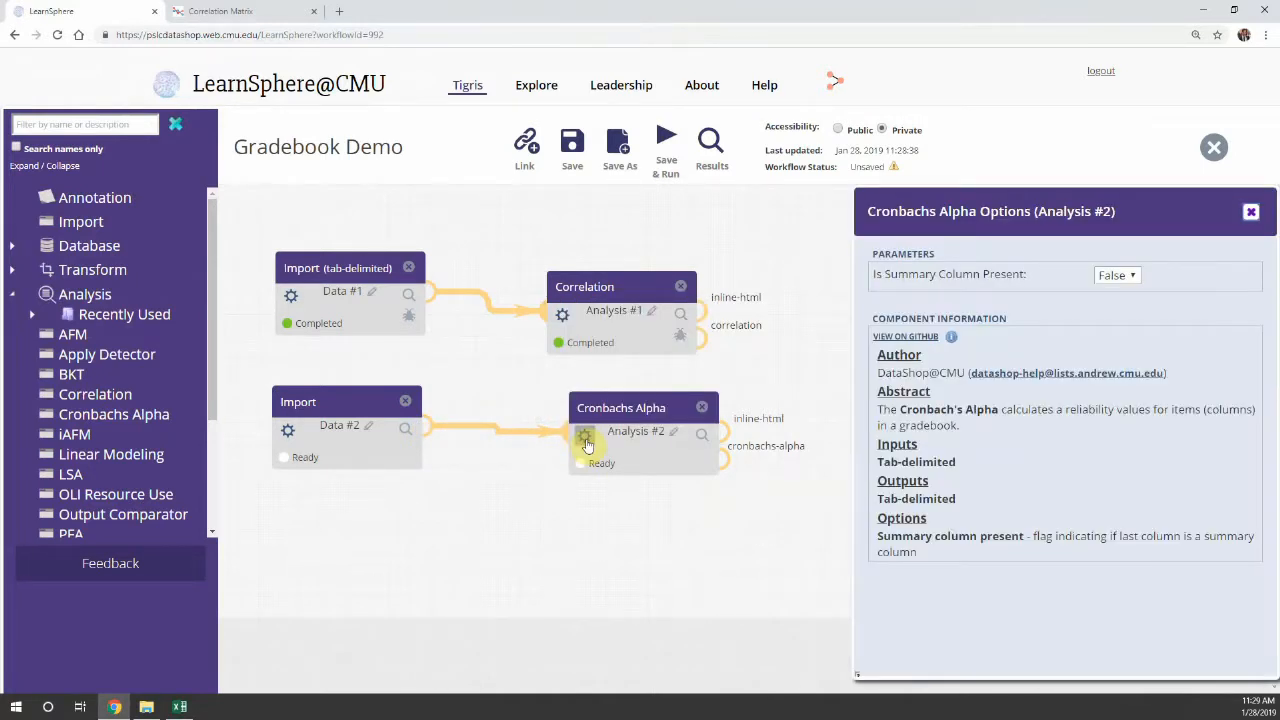
click(1130, 275)
click(1128, 296)
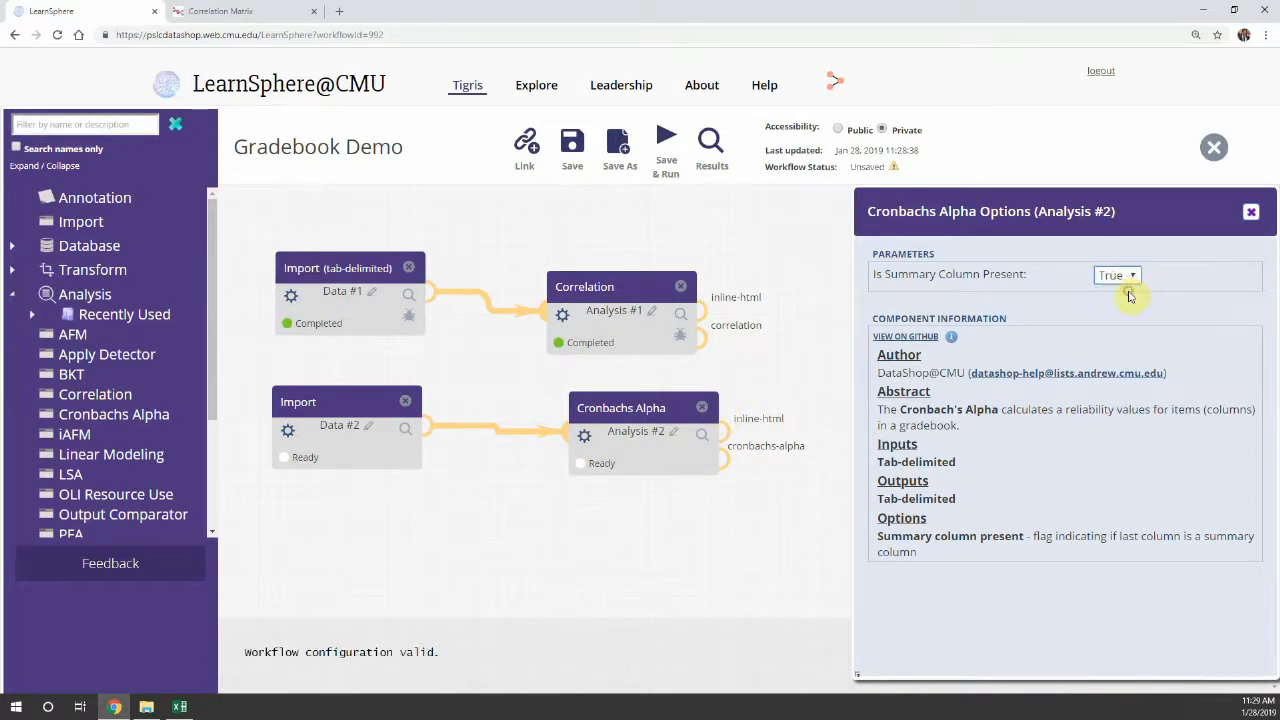
click(828, 380)
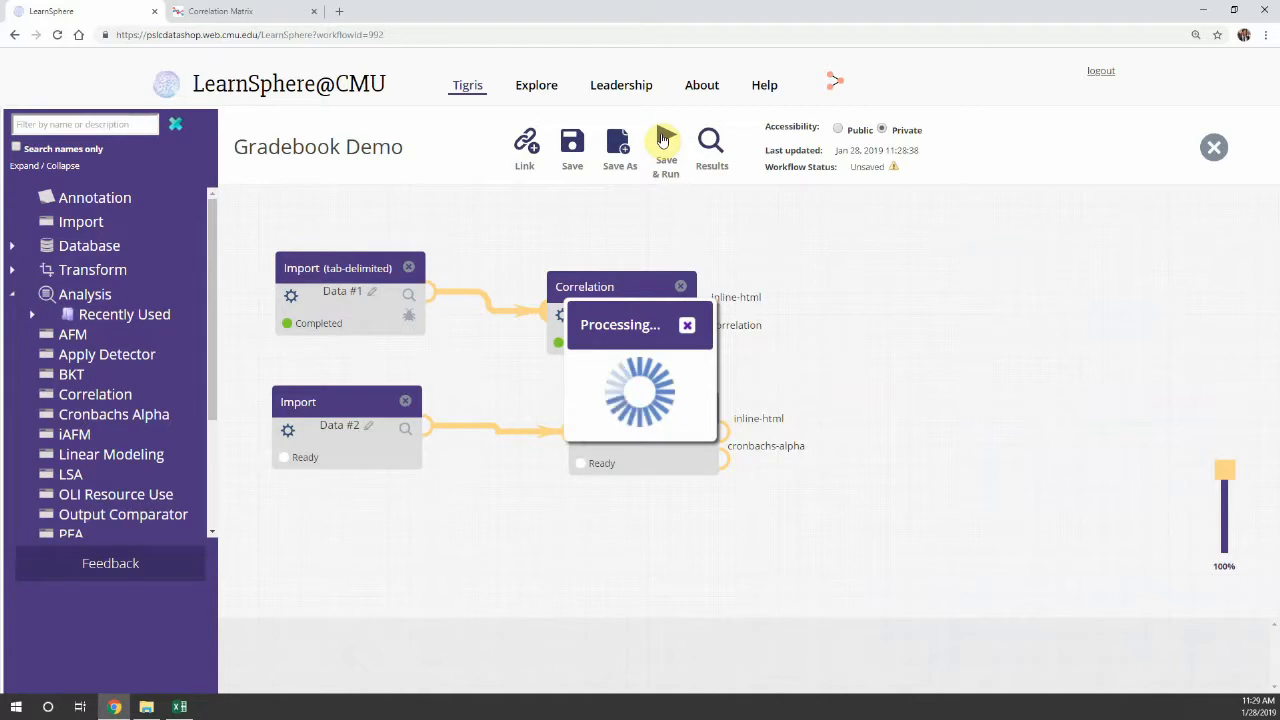
Save and run the workflow, preview the second Import component's output data, and close the preview
click(662, 138)
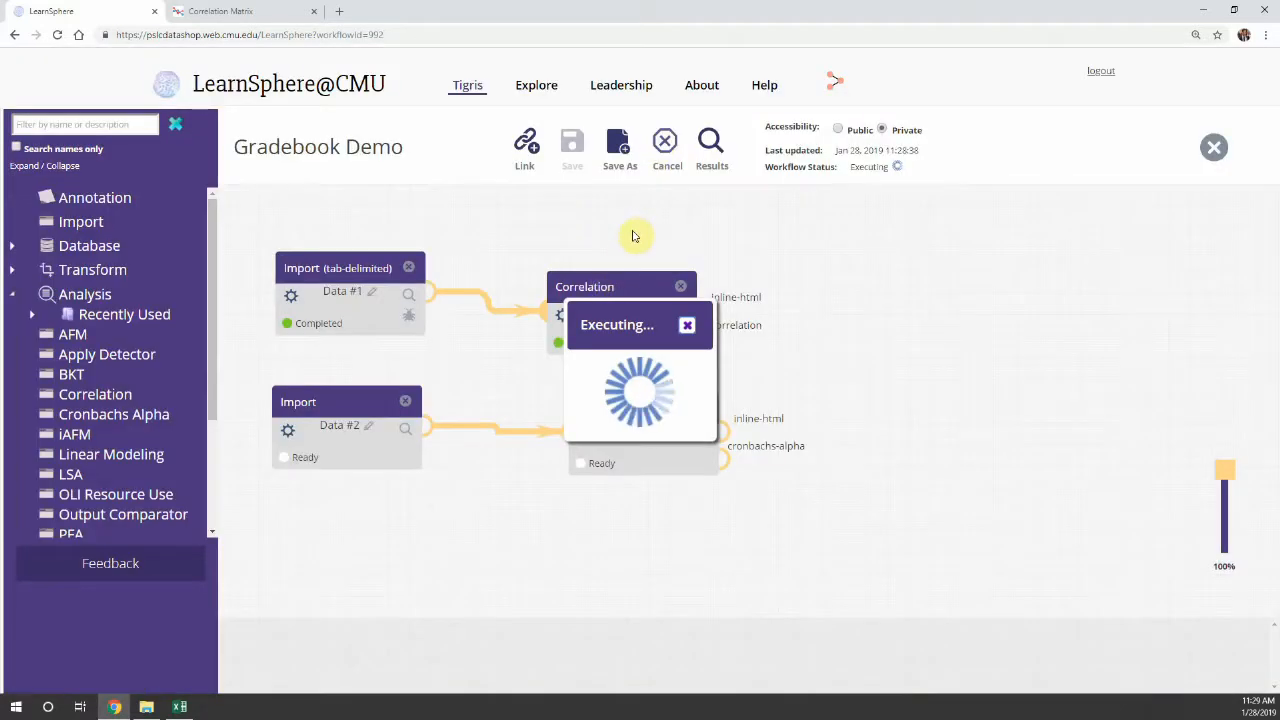
click(428, 432)
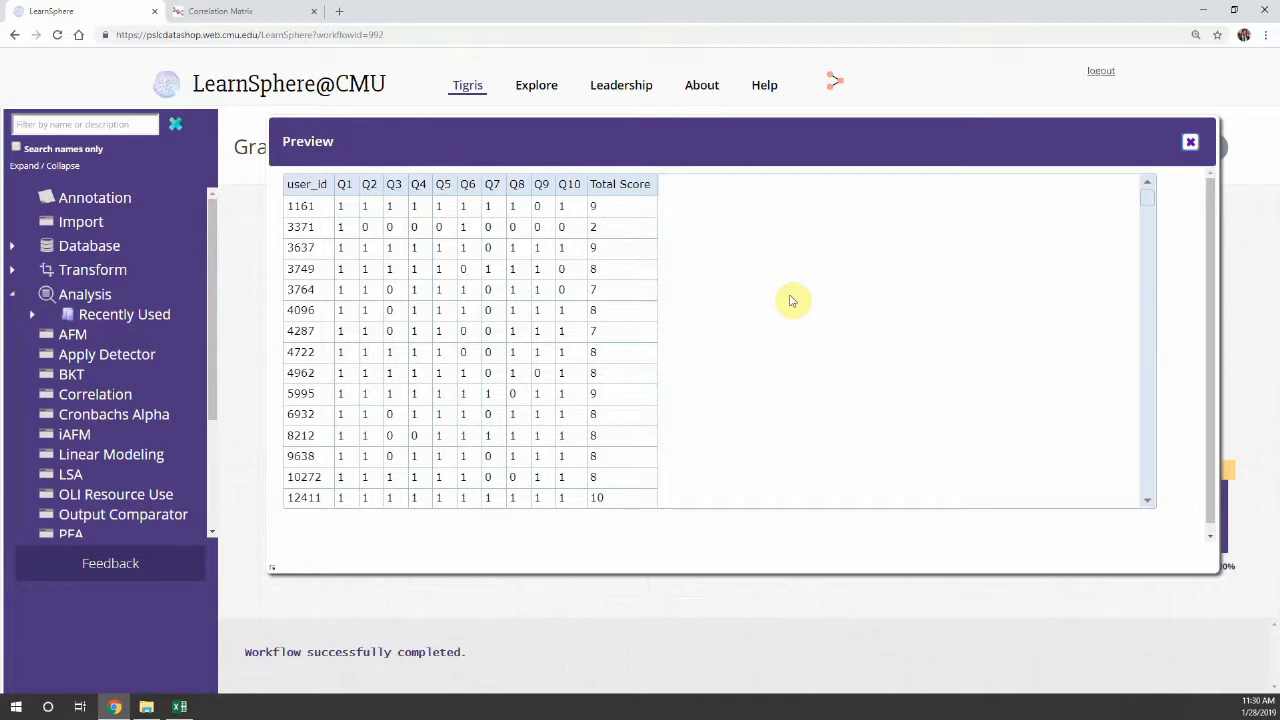
click(1192, 144)
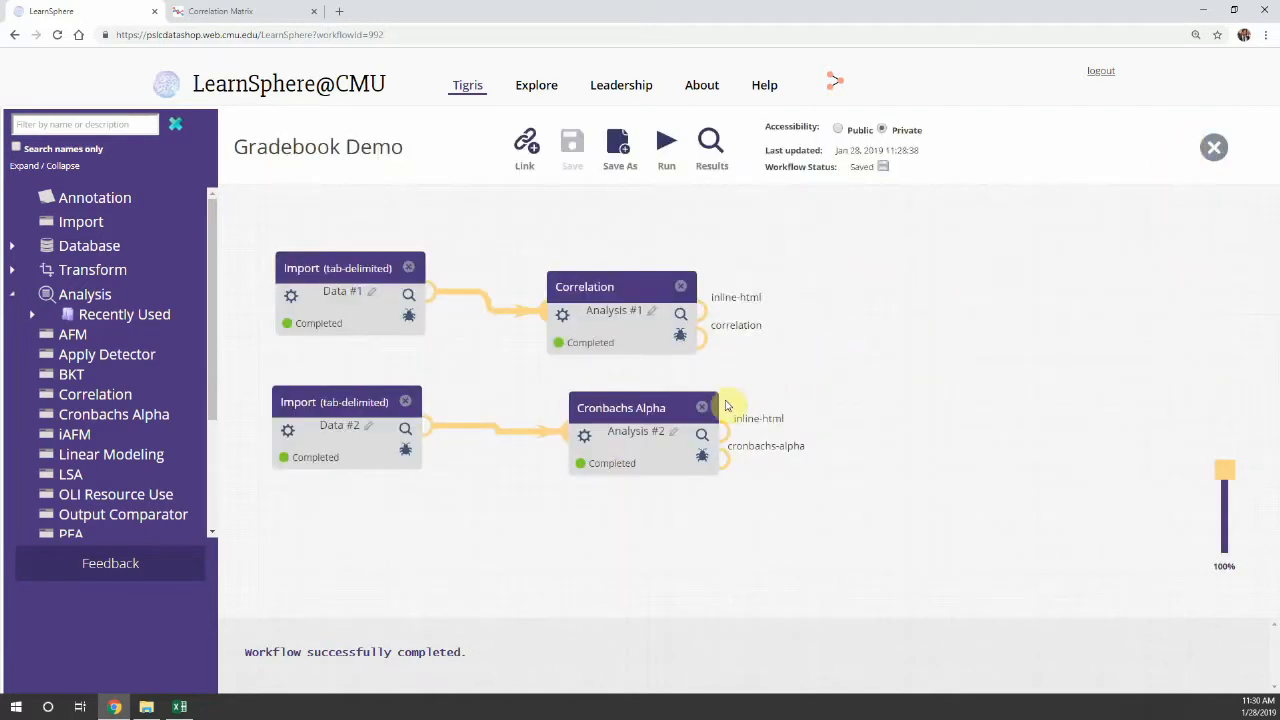
Open the Cronbachs Alpha component's results and examine the alpha values for all items and each excluded question in the Reliability table
click(704, 441)
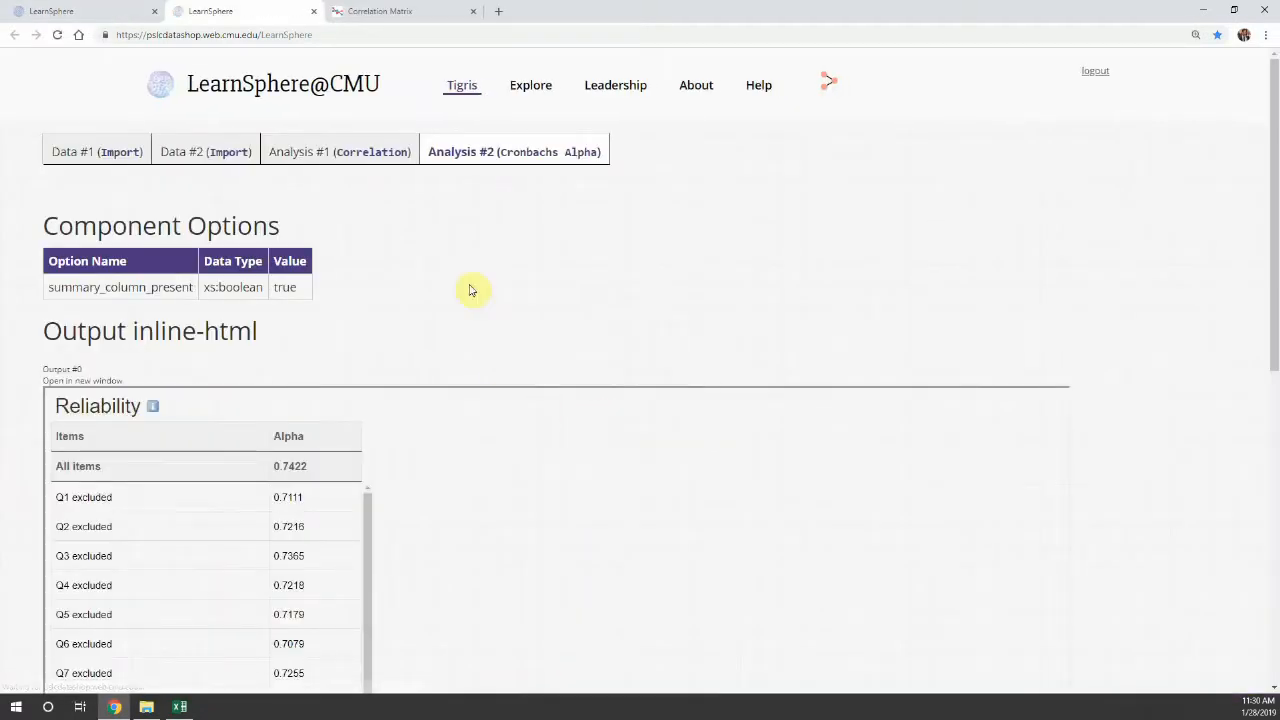
scroll(677, 231, down, 3)
scroll(673, 190, down, 1)
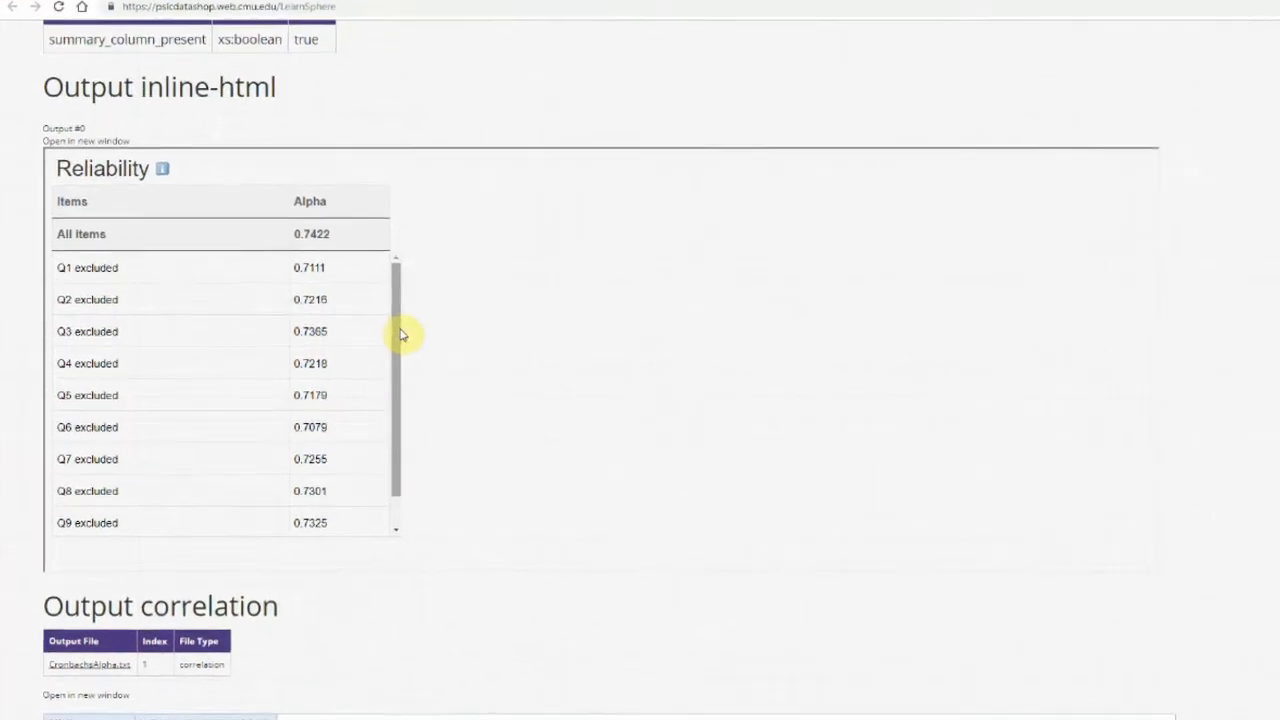
drag(398, 330, 397, 365)
drag(520, 375, 574, 306)
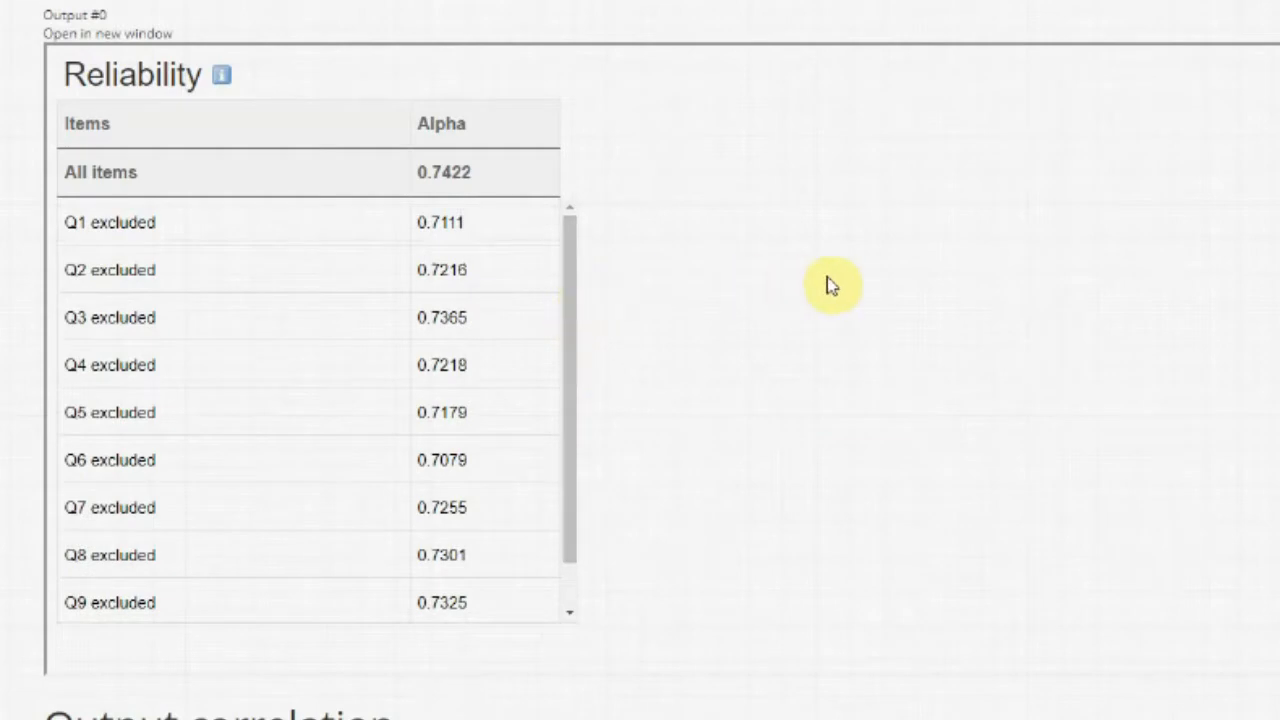